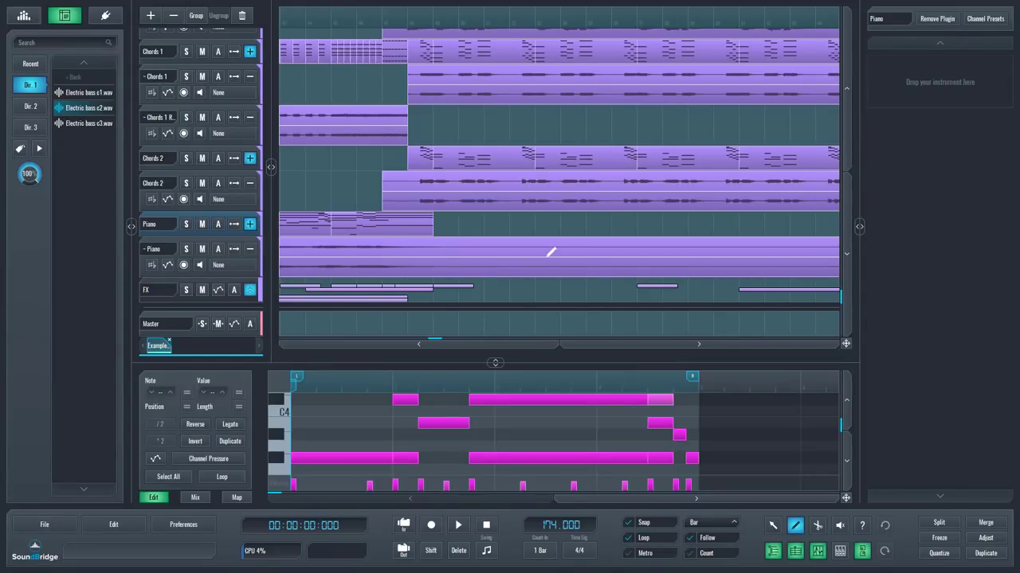
Scroll down and left through the example song's arrangement, then drag within it
scroll(550, 252, "down", 1)
scroll(549, 253, "left", 5)
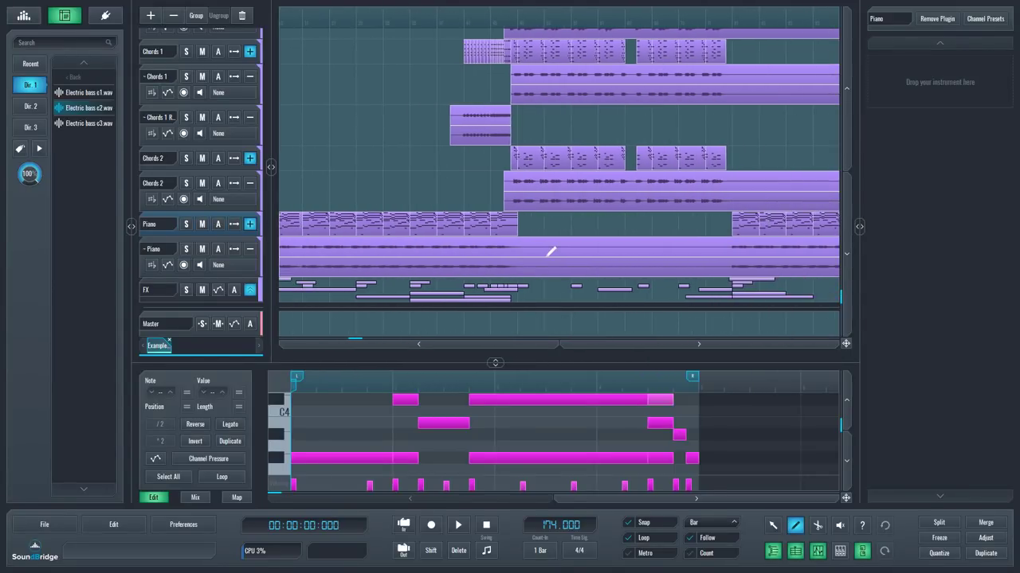
mouse_move(358, 337)
left_mouse_down()
mouse_move(788, 326)
mouse_move(255, 312)
left_mouse_up()
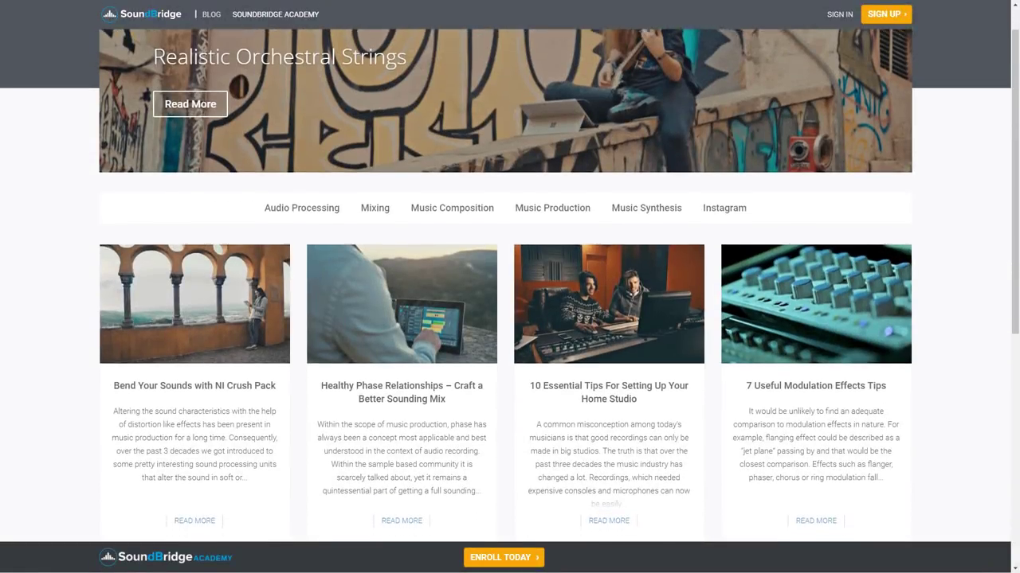
scroll(510, 287, "down", 3)
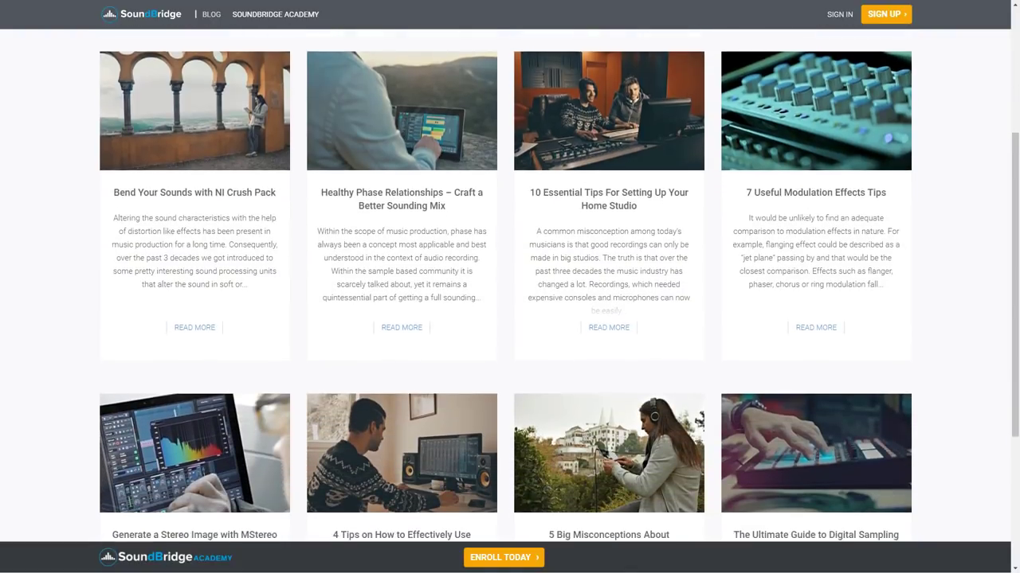
scroll(509, 287, "down", 3)
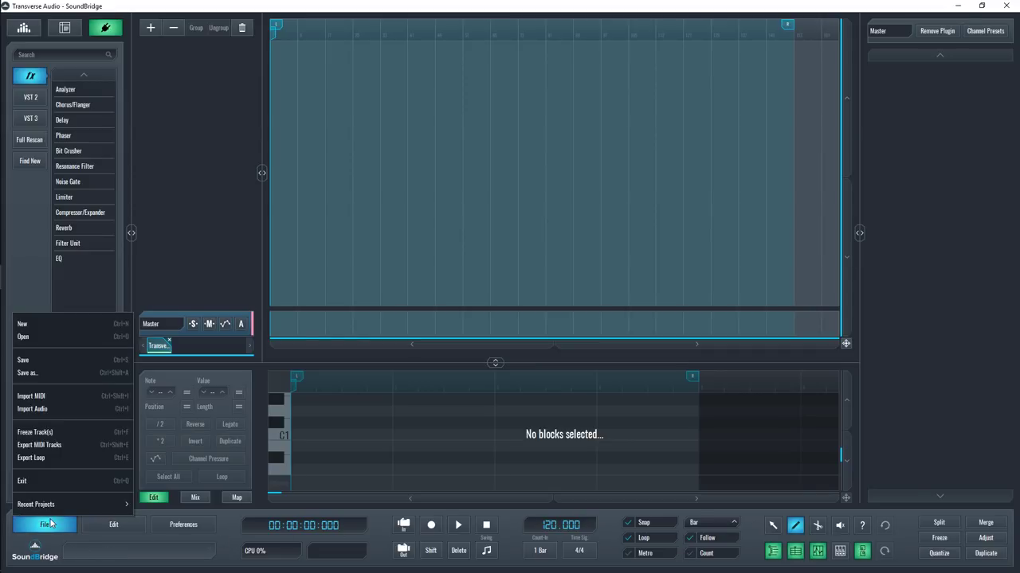
left_click(184, 525)
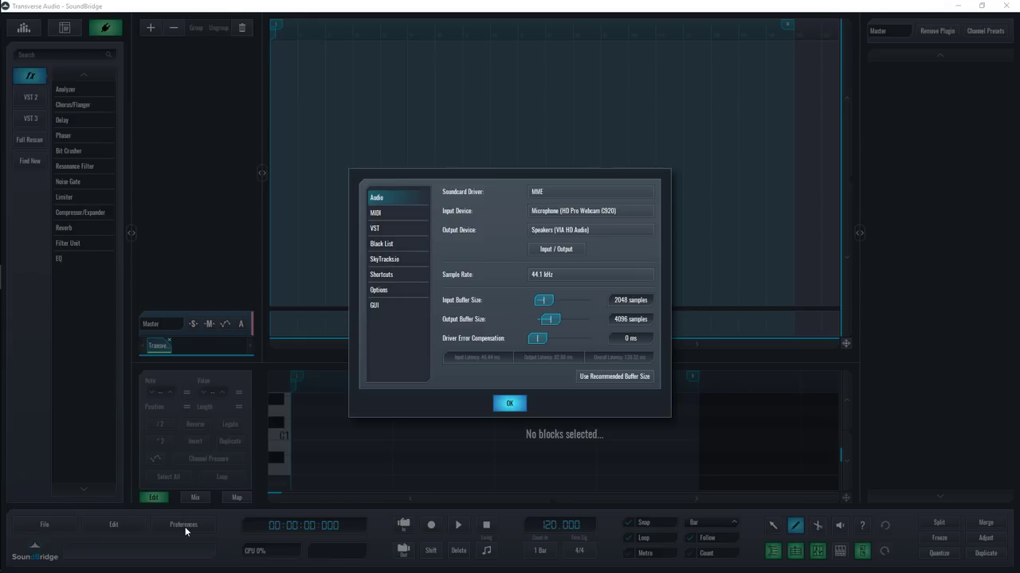
left_click(508, 404)
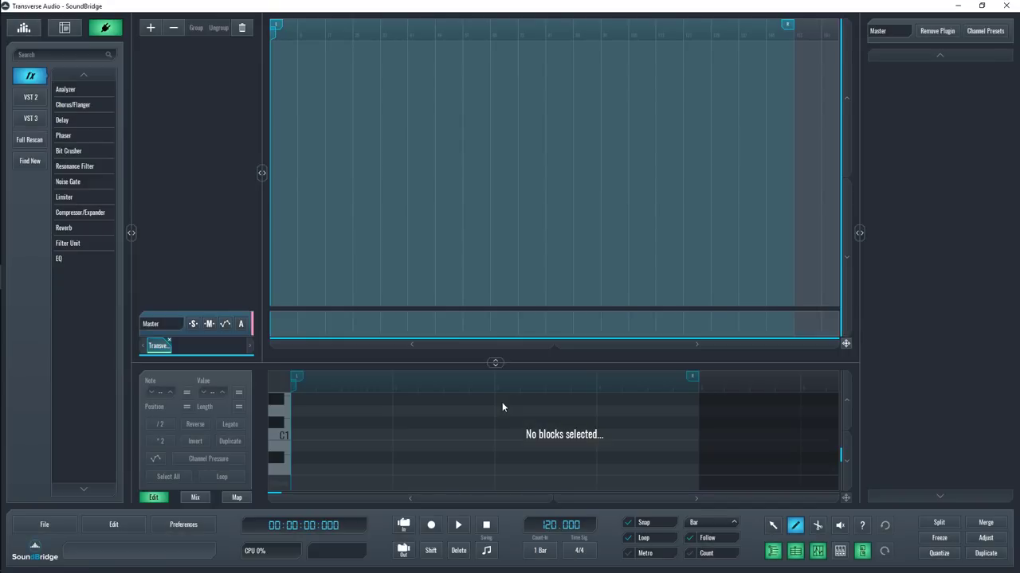
left_click(35, 548)
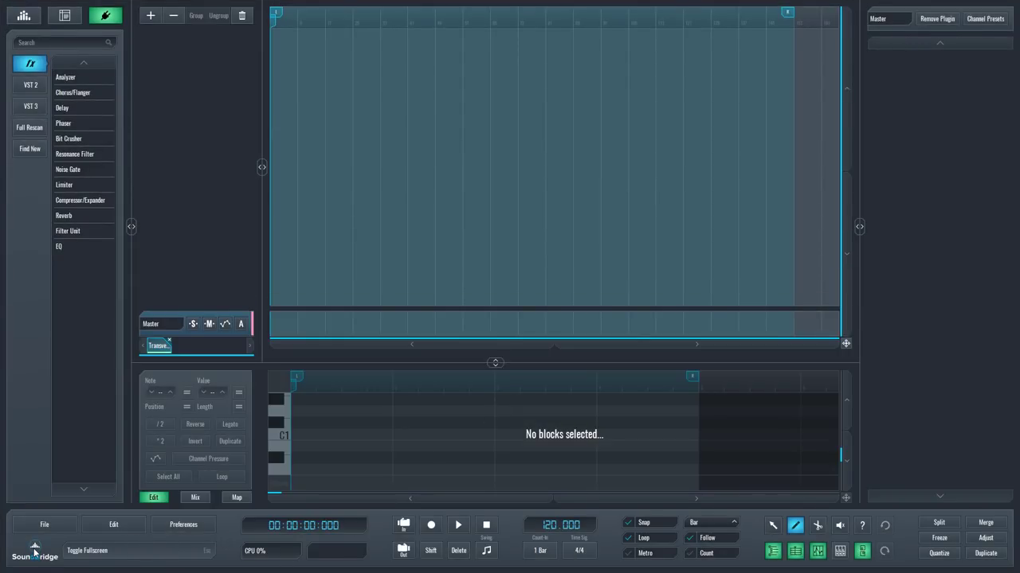
mouse_move(59, 531)
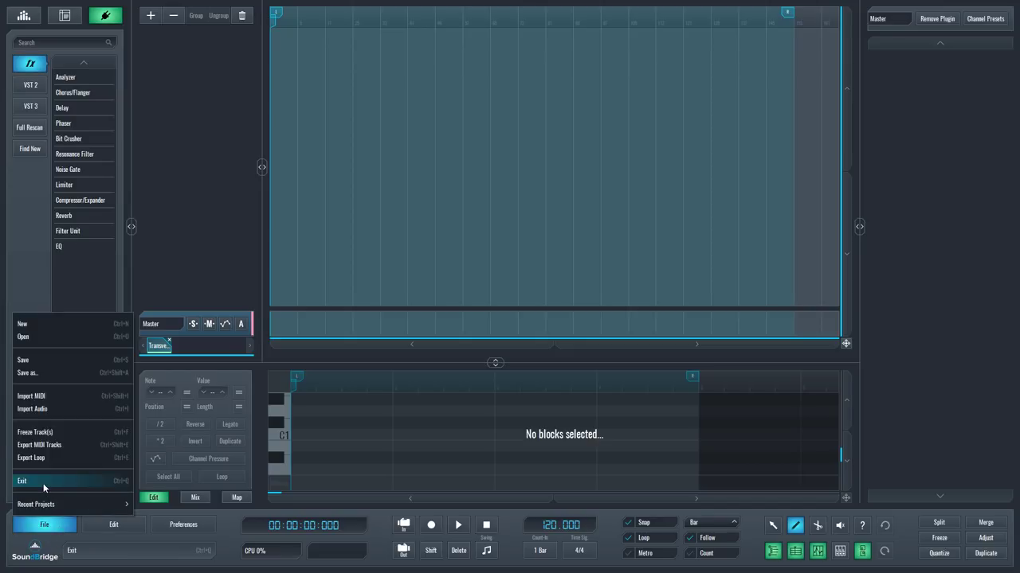
left_click(34, 547)
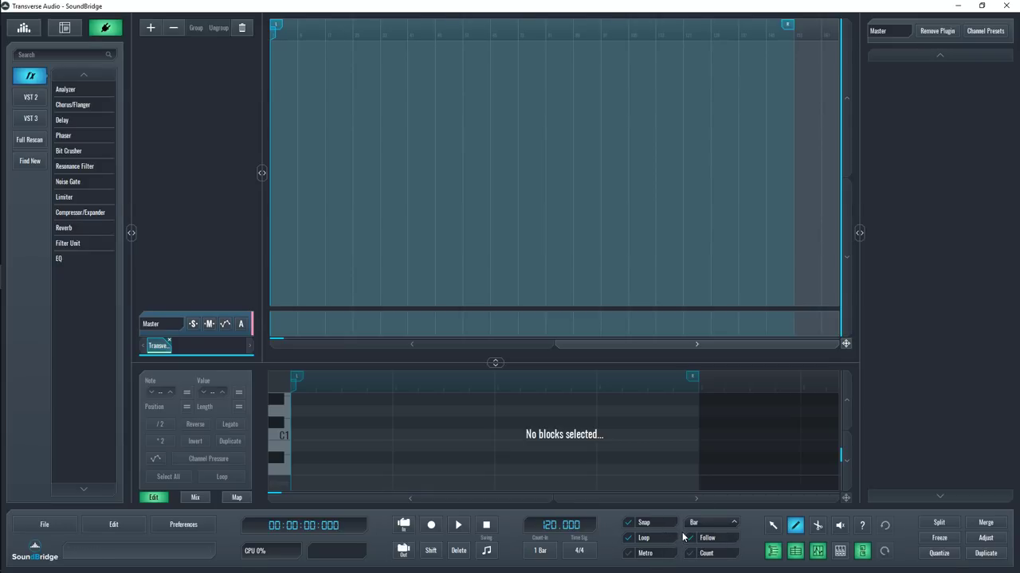
Try out the selection, mute, cut-on-beat and pencil tools
left_click(781, 529)
left_click(797, 528)
left_click(838, 527)
left_click(795, 526)
left_click(818, 527)
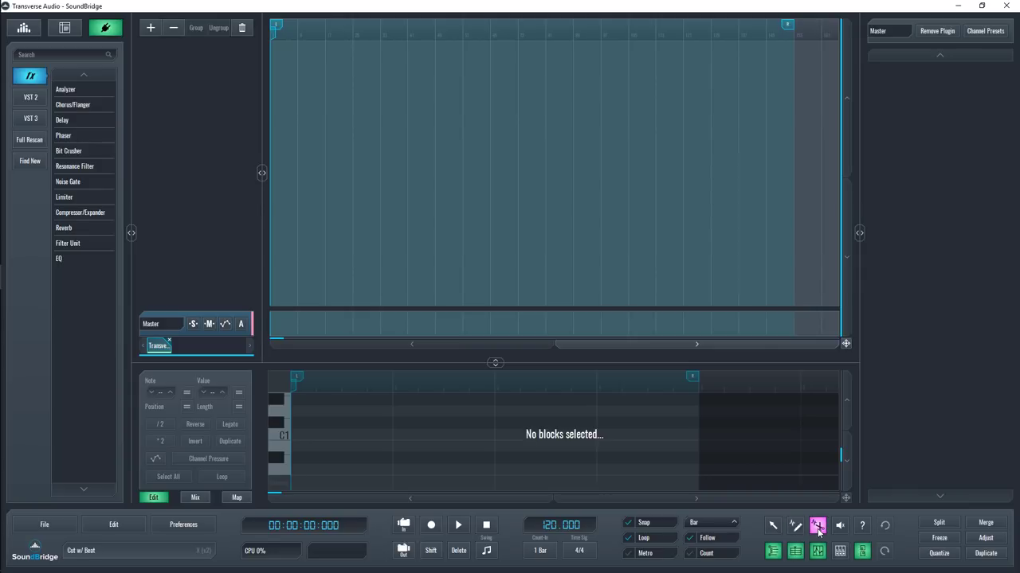
left_click(795, 526)
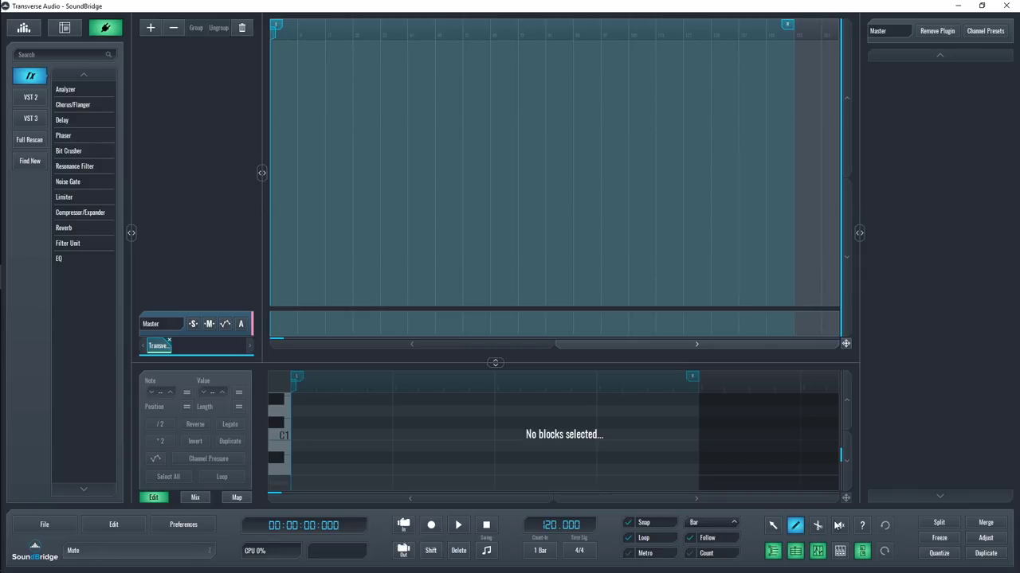
Mute the purple clip on the Test track with the mute tool, then unmute it
left_click(839, 526)
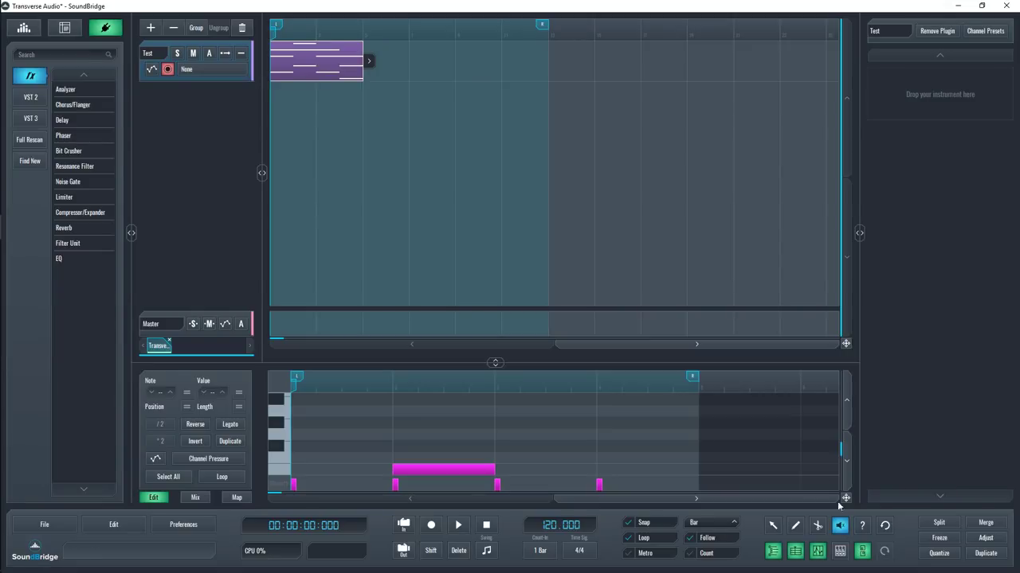
left_click(343, 60)
left_click(344, 61)
Enlarge the note editor, select the A0 note and lower its velocity
left_click(773, 526)
left_click_drag(494, 364, 502, 90)
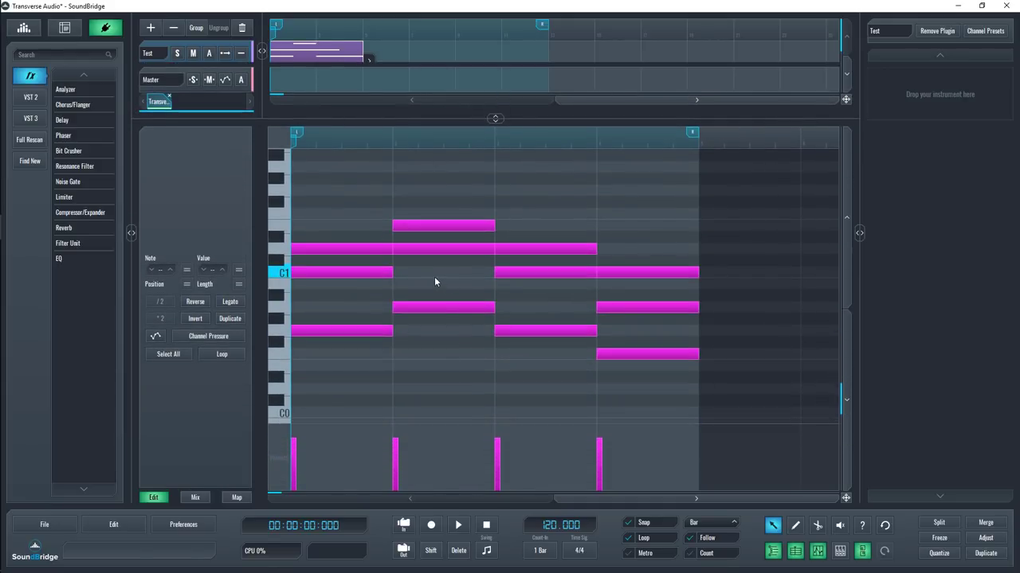
left_click(437, 307)
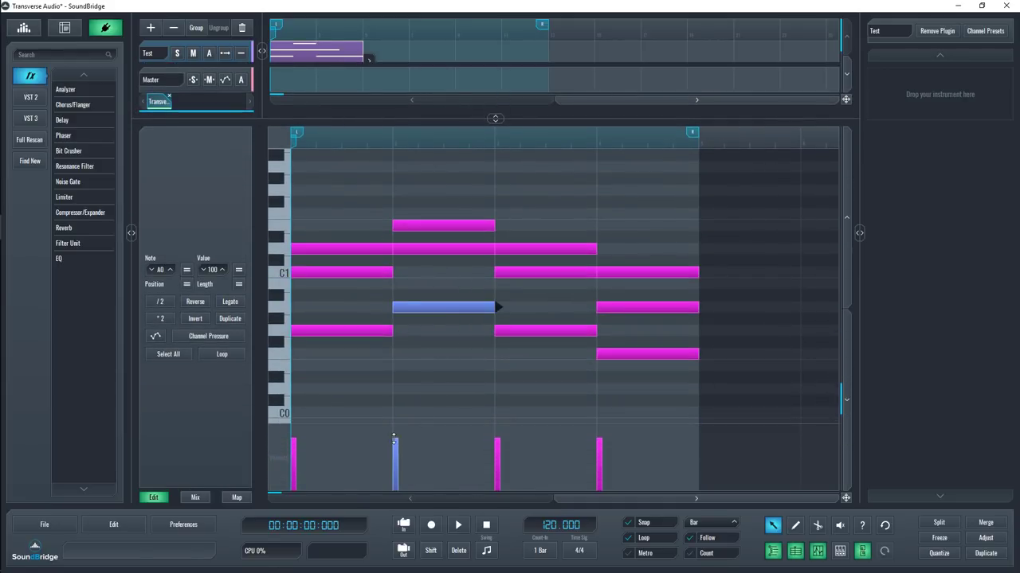
left_click_drag(395, 438, 393, 505)
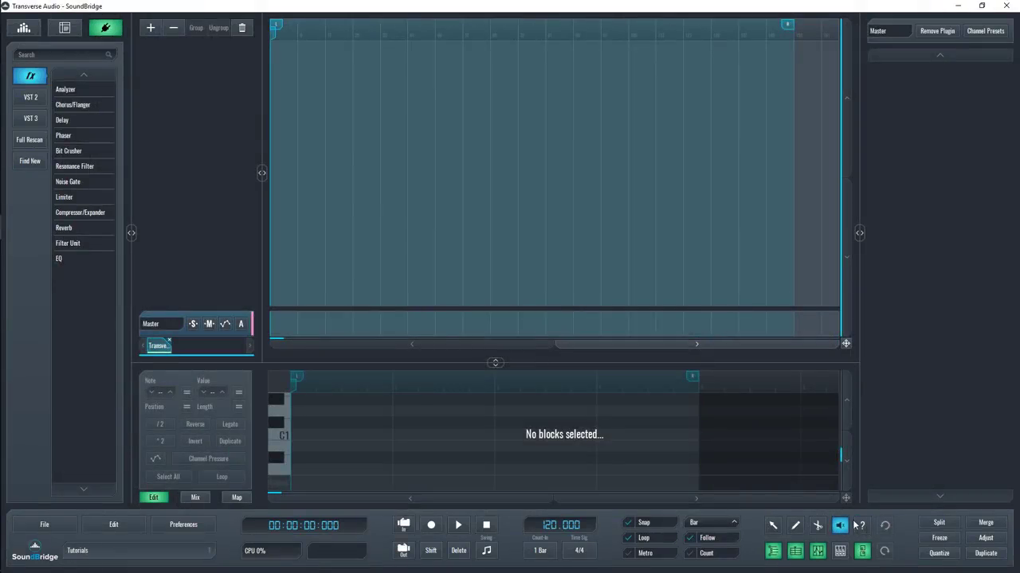
left_click(863, 525)
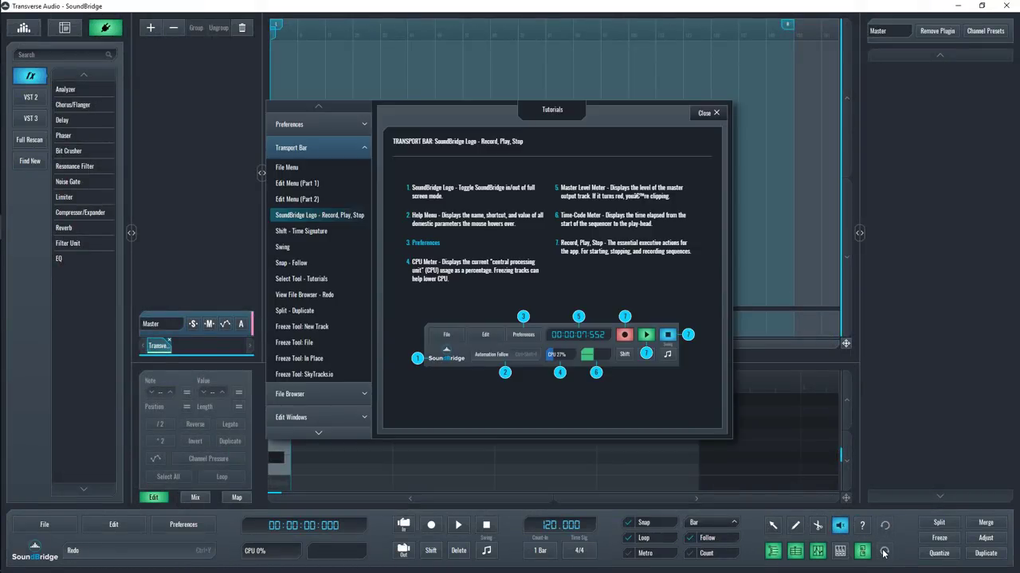
left_click(716, 112)
left_click(773, 551)
left_click(773, 551)
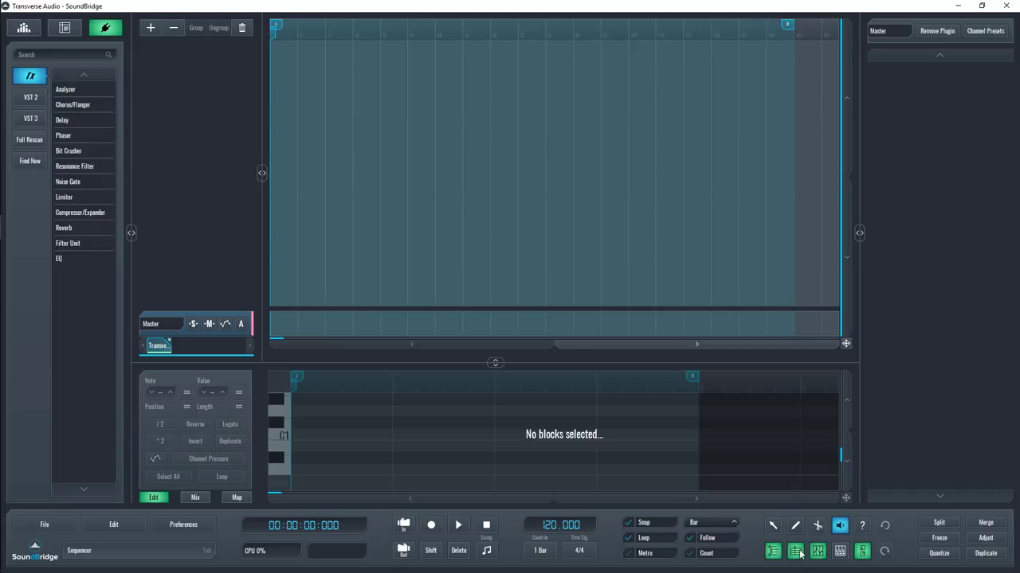
left_click(816, 552)
left_click(818, 553)
left_click(840, 553)
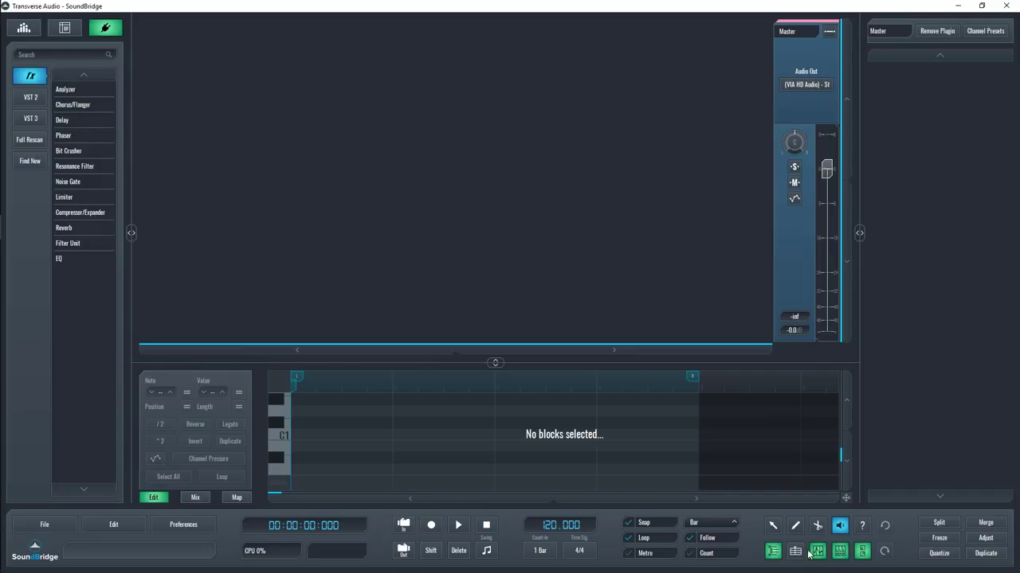
left_click(839, 553)
left_click(861, 552)
left_click(861, 552)
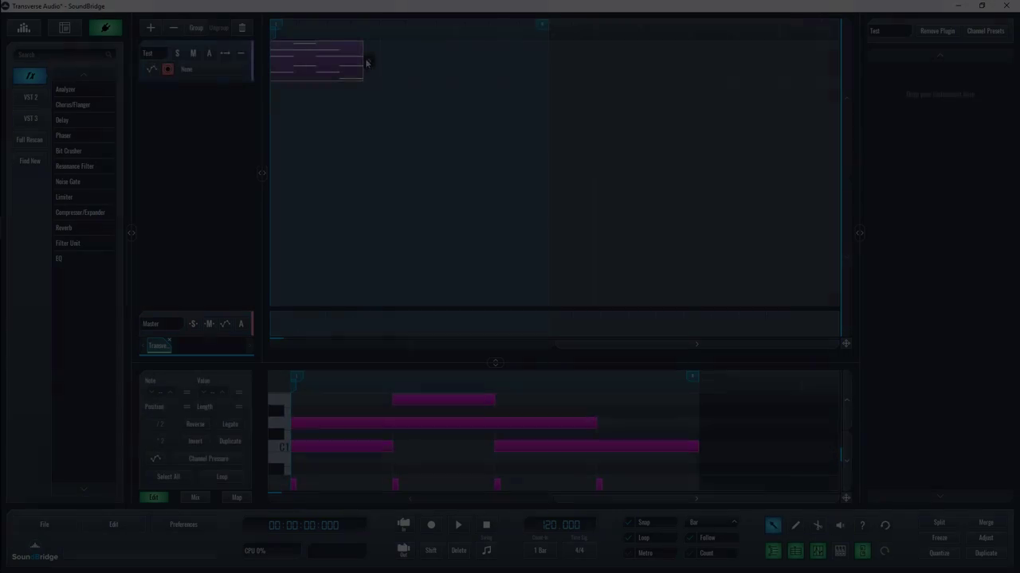
Lengthen the Test clip and split it at the 8-second mark
left_click_drag(369, 61, 462, 67)
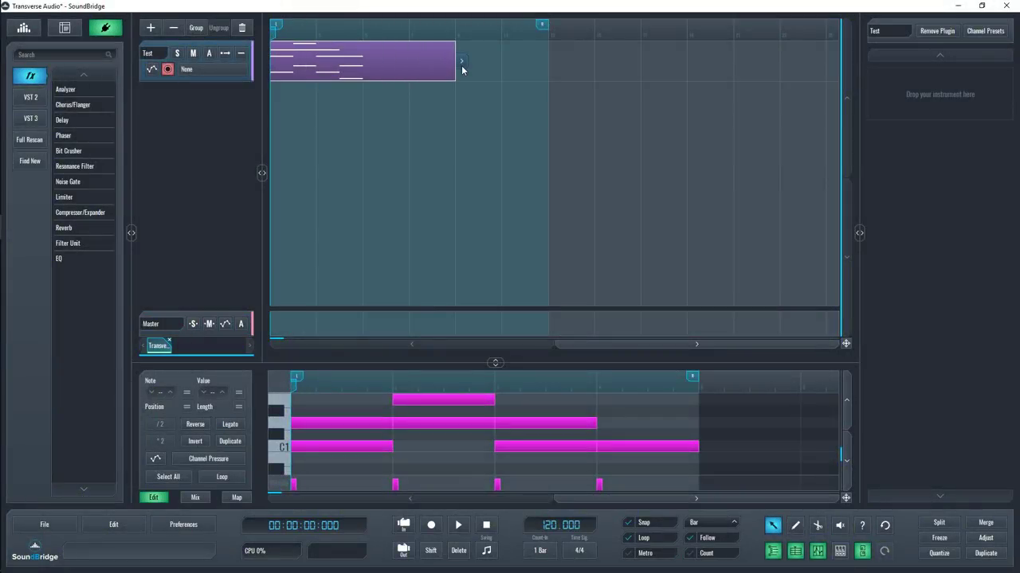
left_click_drag(278, 20, 363, 32)
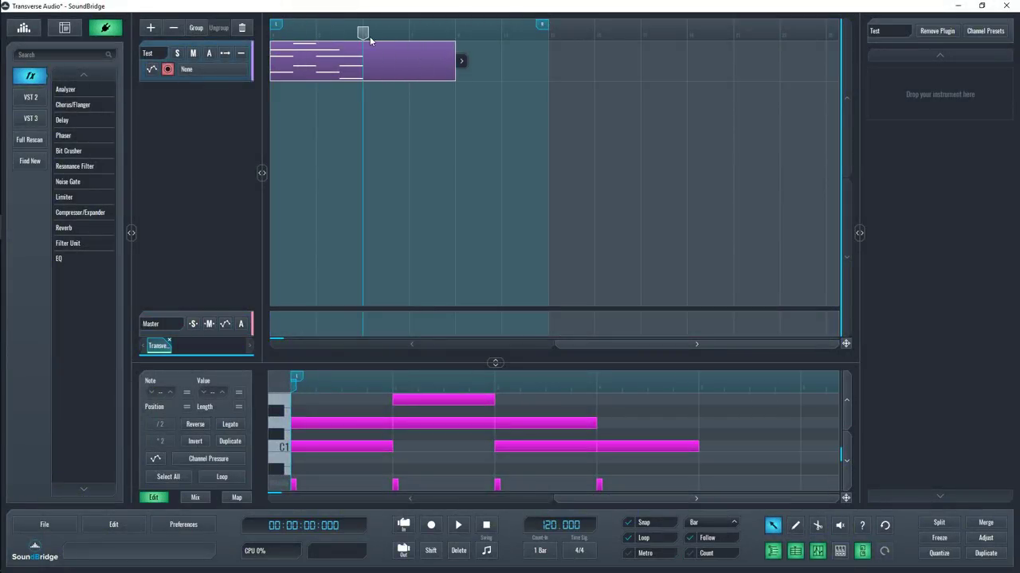
left_click(940, 539)
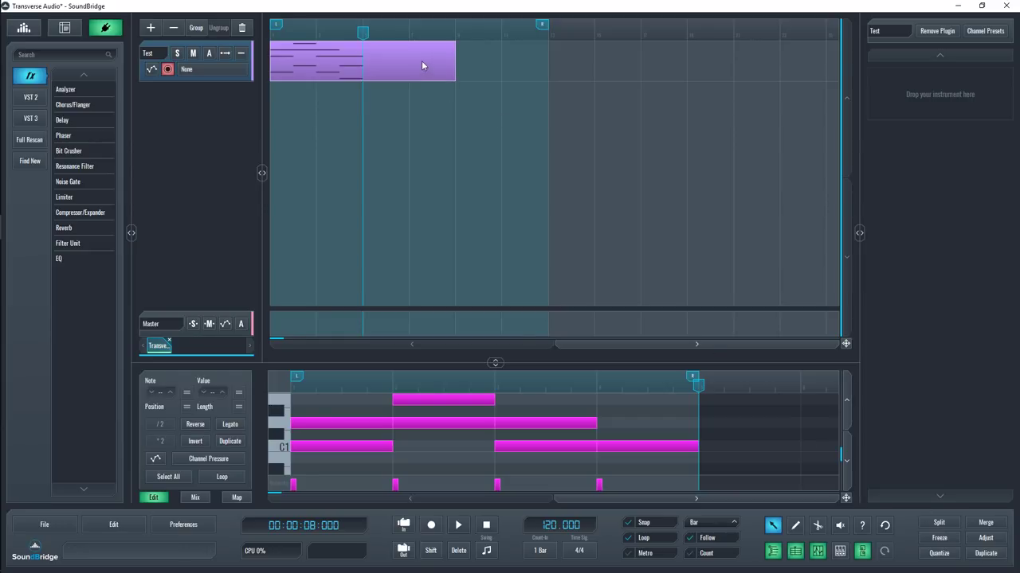
Move the clip's second half later to leave a gap, then select both pieces
key("ctrl+e")
left_click_drag(422, 65, 462, 69)
left_click(468, 120)
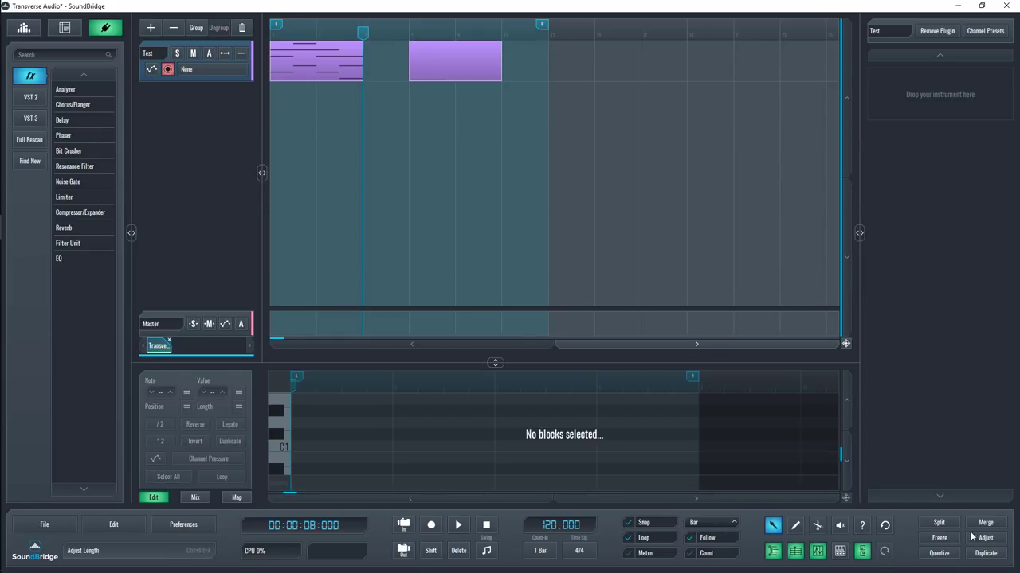
left_click_drag(599, 85, 283, 55)
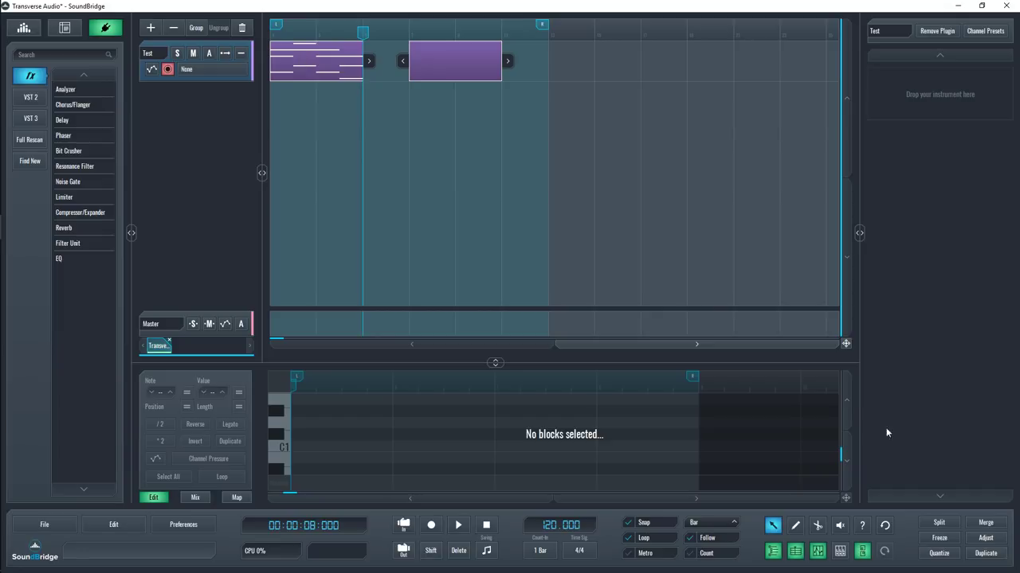
Merge the two clip pieces into one and freeze MIDI 0, bouncing to a file
left_click(985, 523)
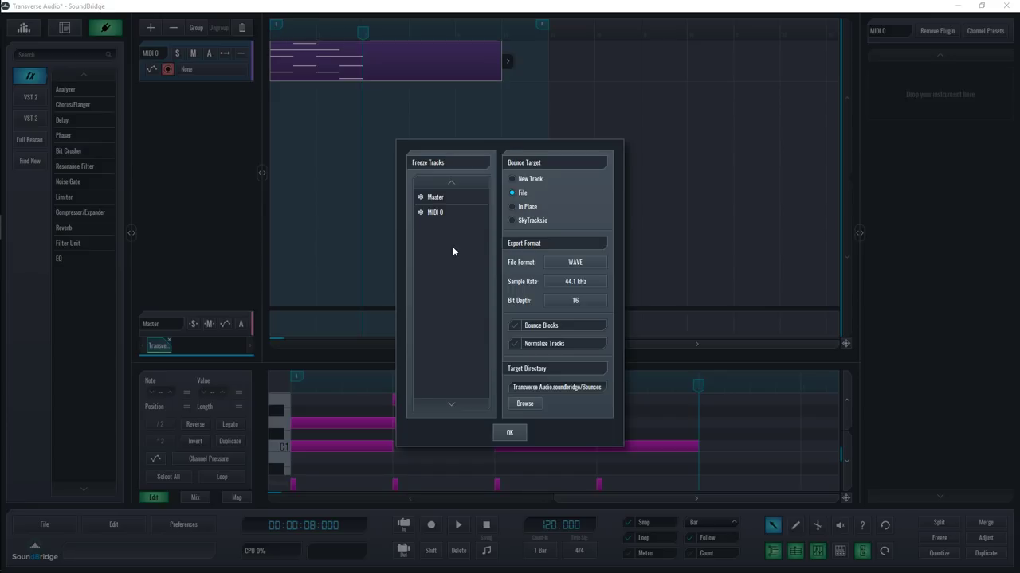
left_click(435, 213)
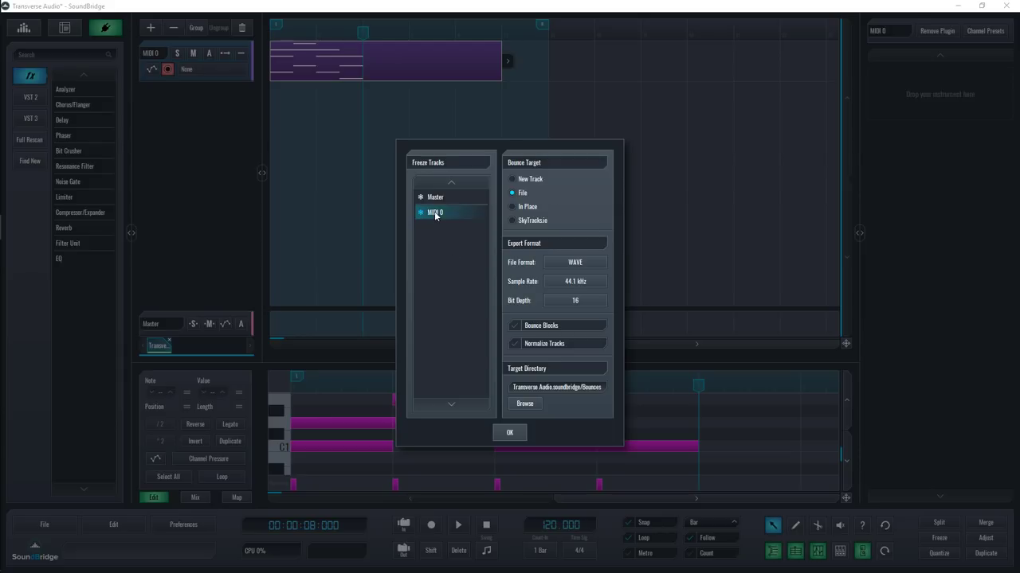
left_click(511, 194)
Keep the bounce at WAVE, 44.1 kHz, 16-bit and browse for a target folder
left_click(589, 268)
left_click(525, 263)
left_click(564, 282)
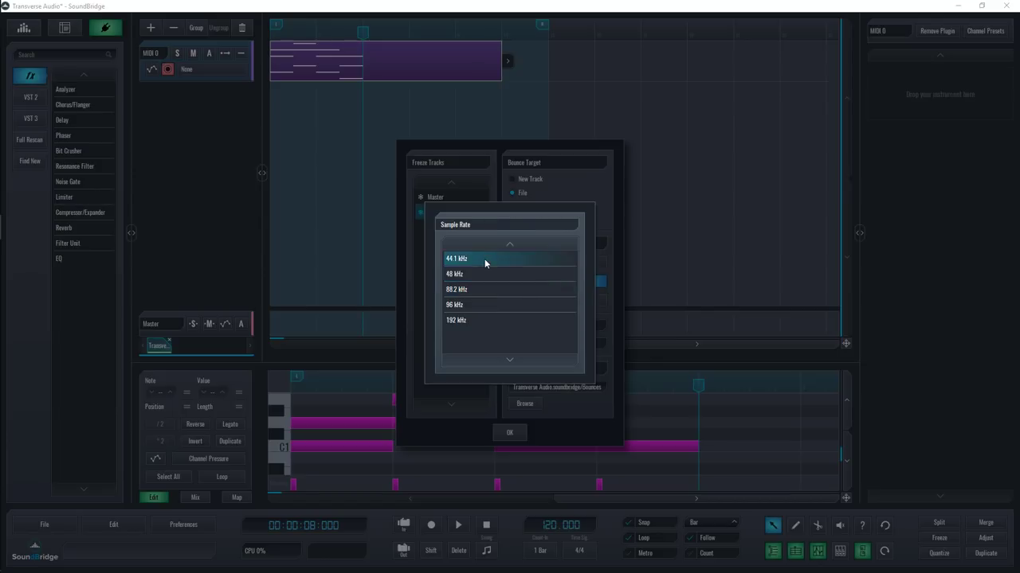
left_click(484, 259)
left_click(573, 302)
left_click(465, 258)
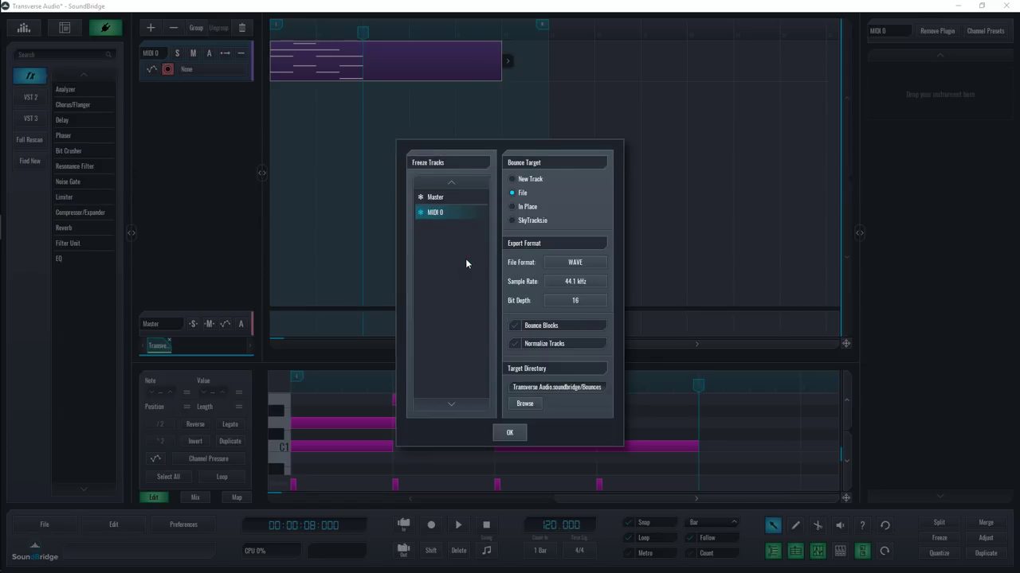
left_click(521, 404)
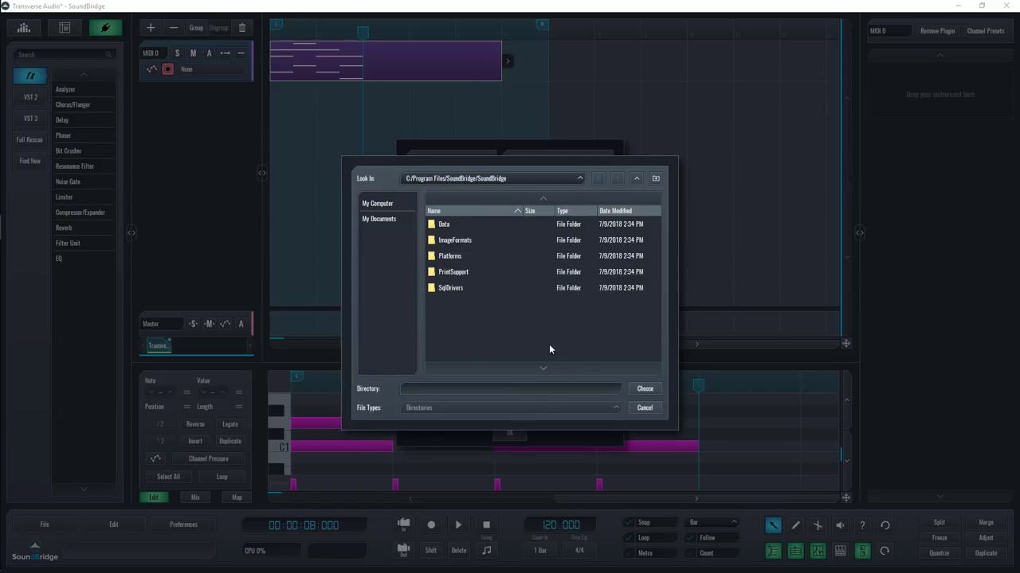
Confirm the bounce folder to freeze MIDI 0, then select the arrangement blocks
left_click(646, 389)
left_click(510, 430)
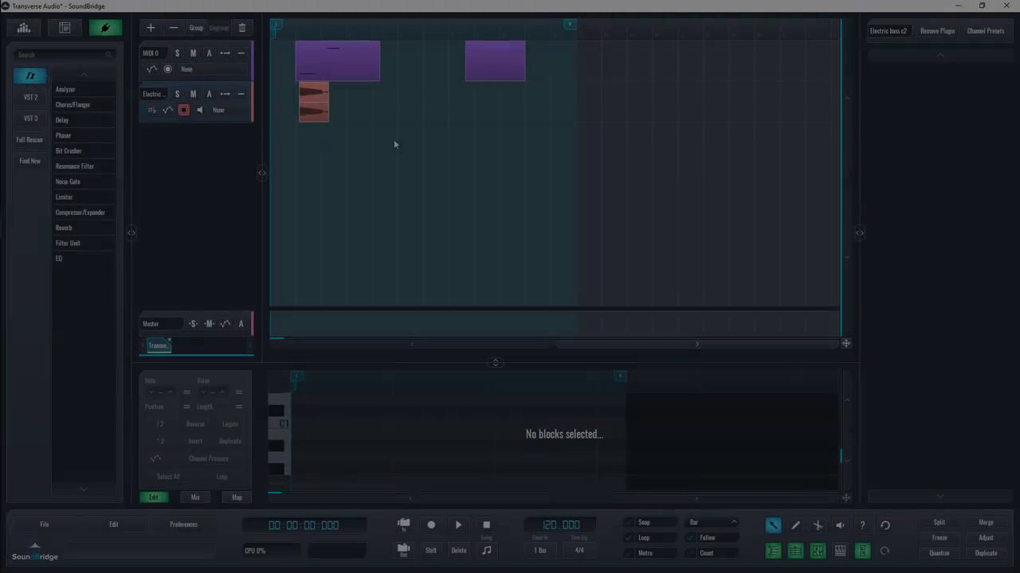
left_click_drag(393, 139, 308, 57)
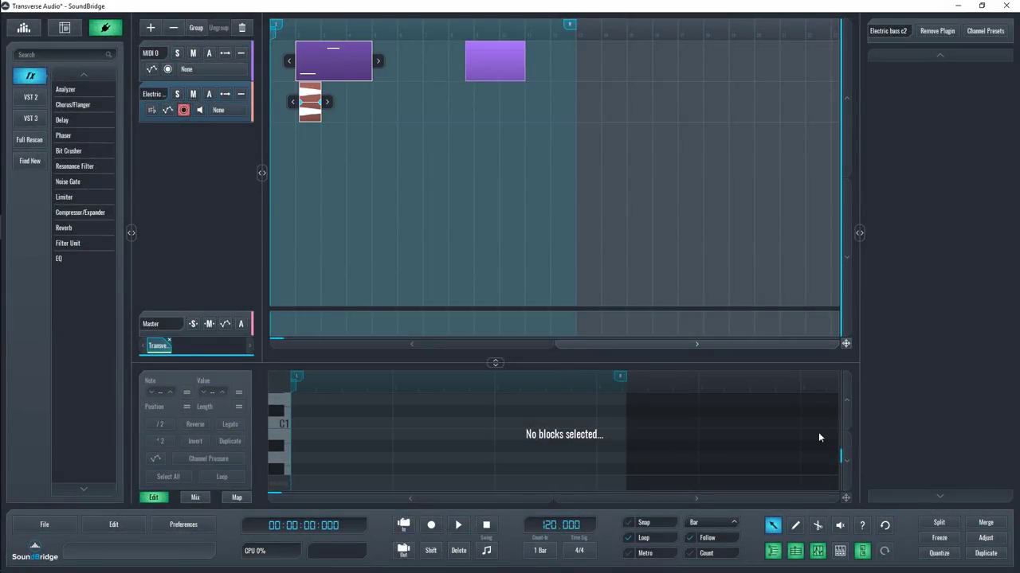
left_click(340, 65)
Lengthen the C1 note and quantize the selected blocks to the grid
left_click(369, 423)
left_click_drag(371, 423, 394, 423)
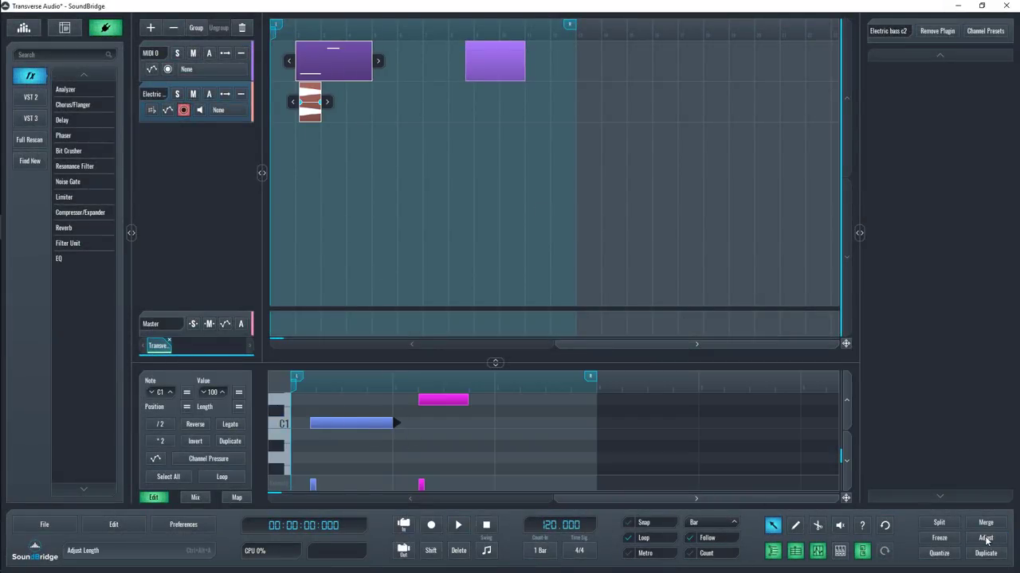
left_click(390, 128)
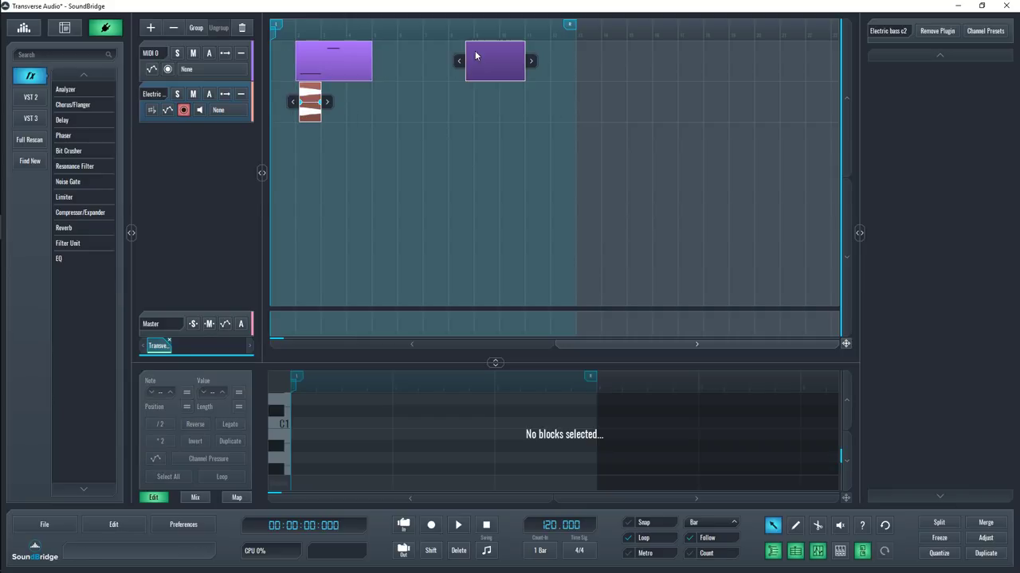
left_click(939, 554)
Quantize both notes in the left MIDI block to the grid
left_click(346, 64)
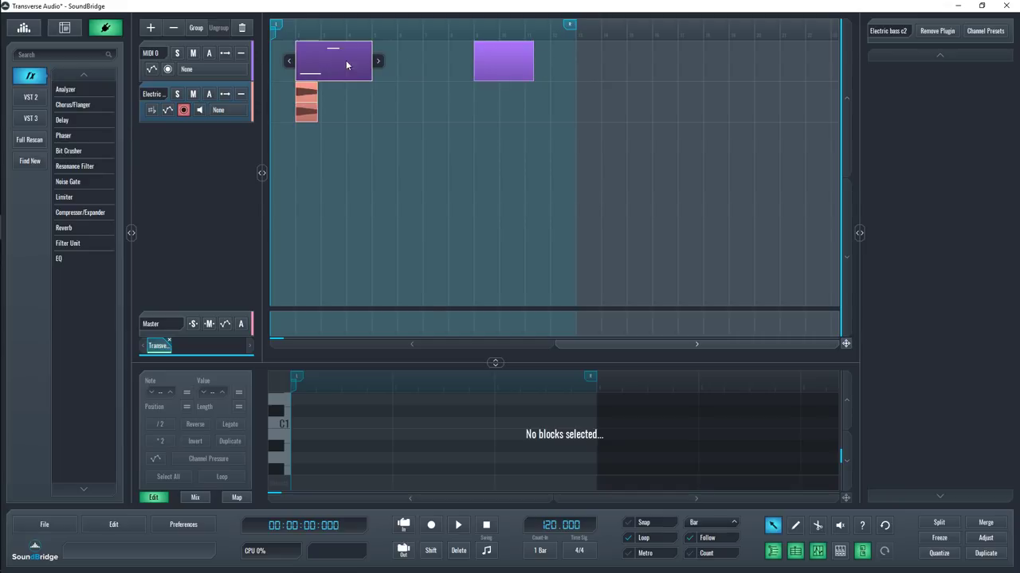
left_click_drag(455, 421, 353, 400)
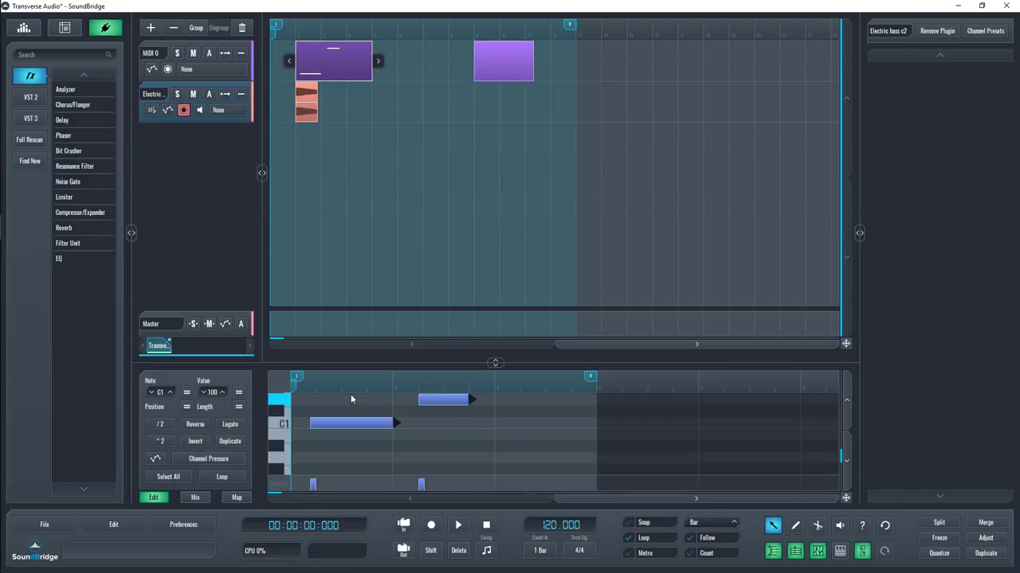
left_click(938, 554)
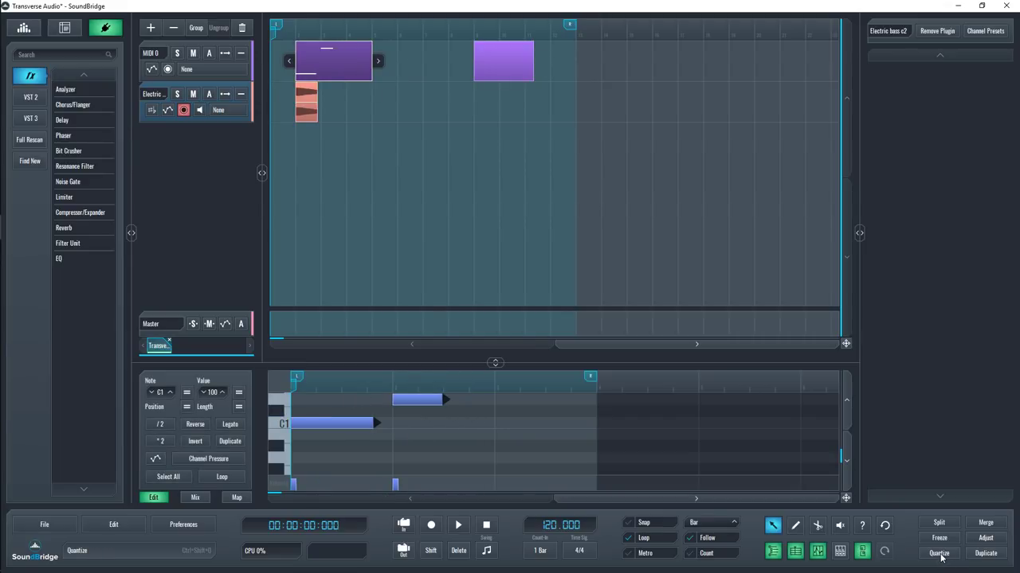
left_click(491, 211)
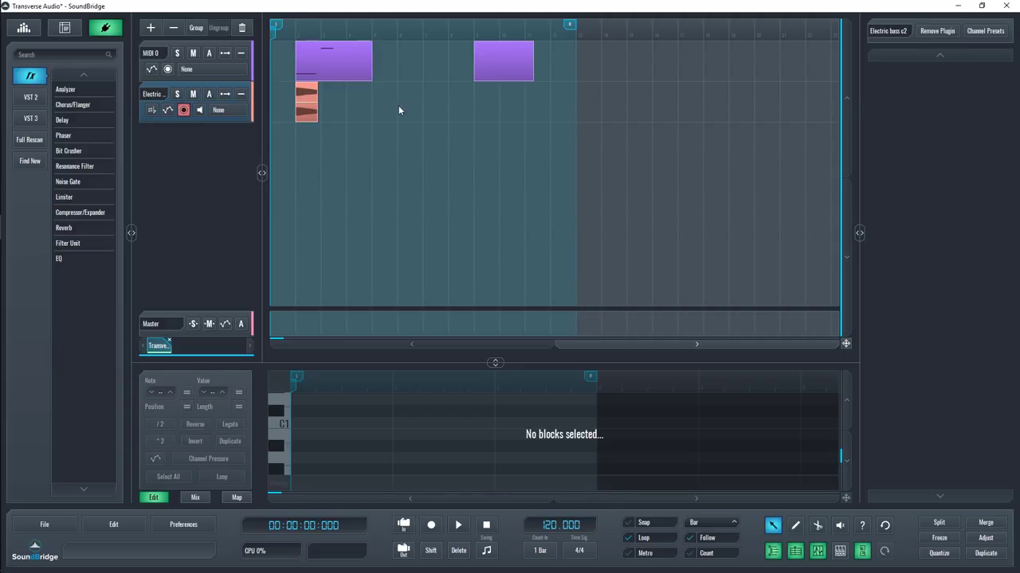
Fit the bass audio clip's length to the grid and duplicate it across bars 1–4
left_click(307, 102)
left_click(986, 540)
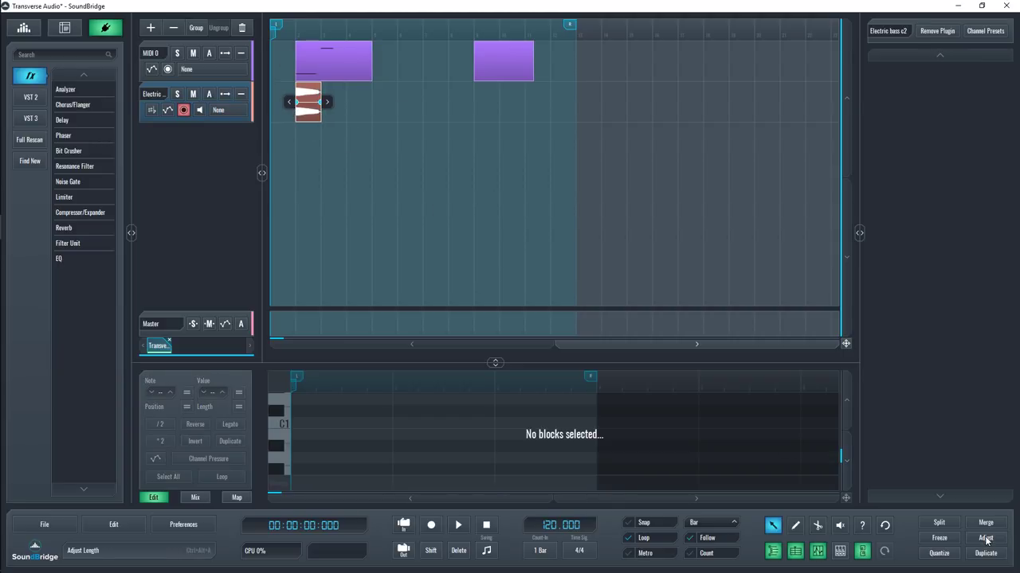
left_click(982, 553)
left_click(982, 554)
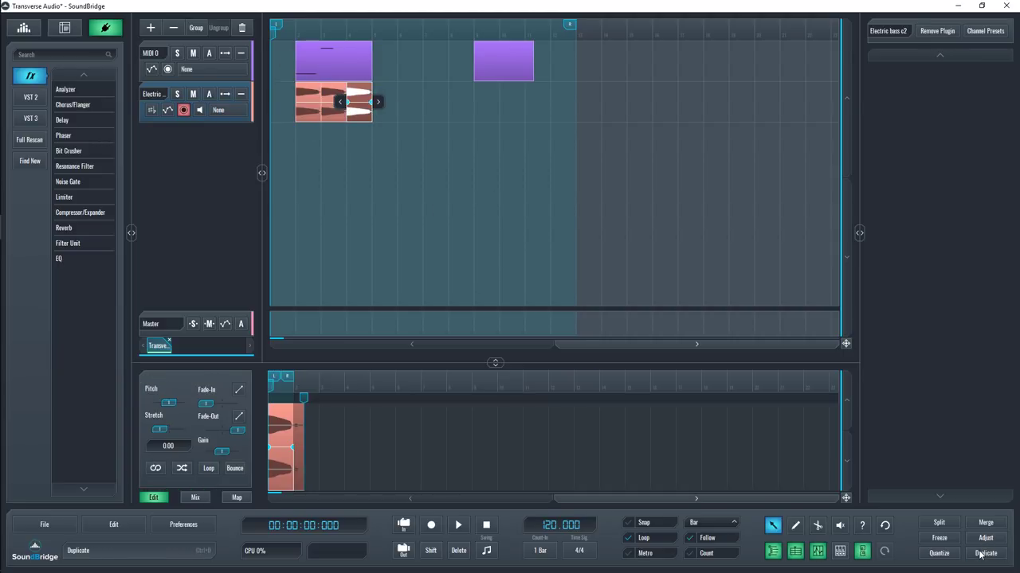
left_click(982, 554)
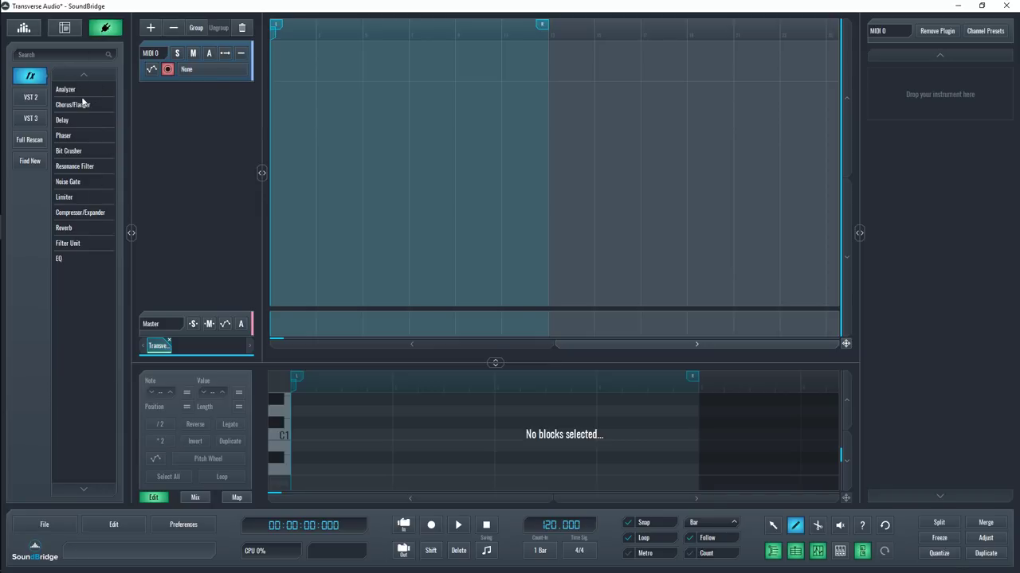
List the VST 2 and VST 3 plugin folders, then run Find New and Full Rescan
left_click(25, 98)
left_click(34, 123)
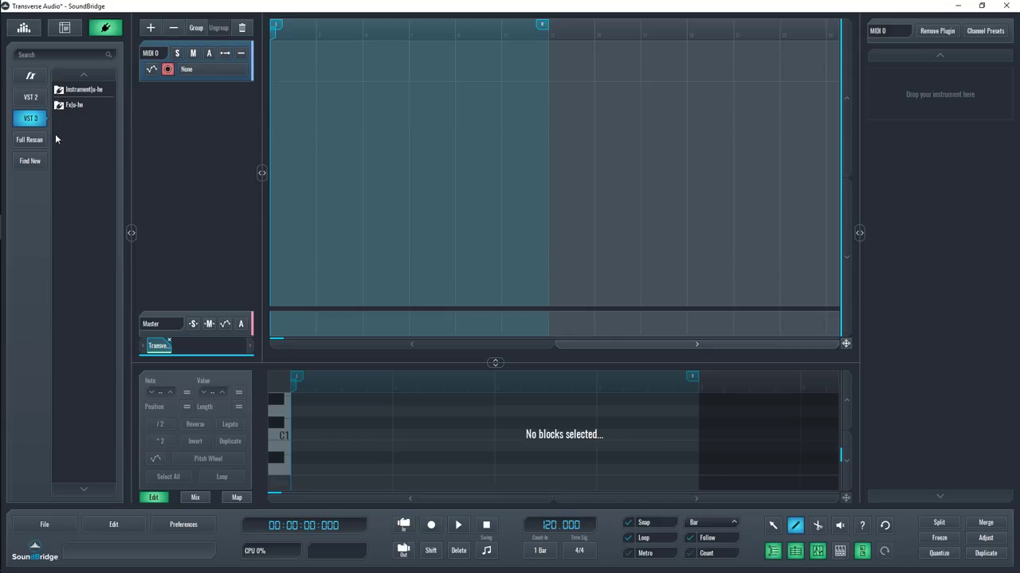
left_click(32, 160)
left_click(30, 140)
Create a new MIDI 2 track with the Sylenth1 instrument from VST 2 > Instrument
left_click(33, 98)
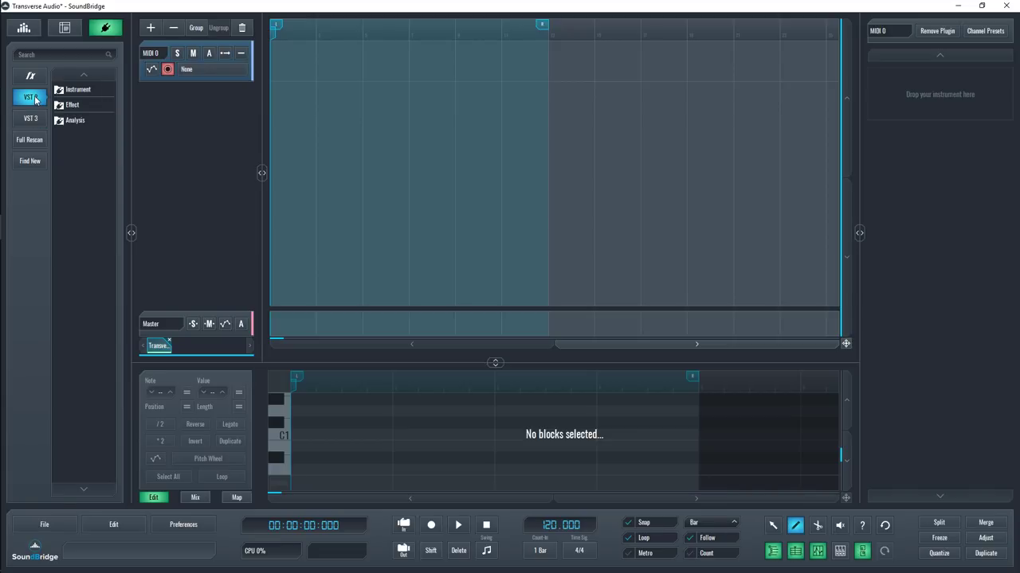
left_click(83, 91)
left_click_drag(72, 212, 325, 130)
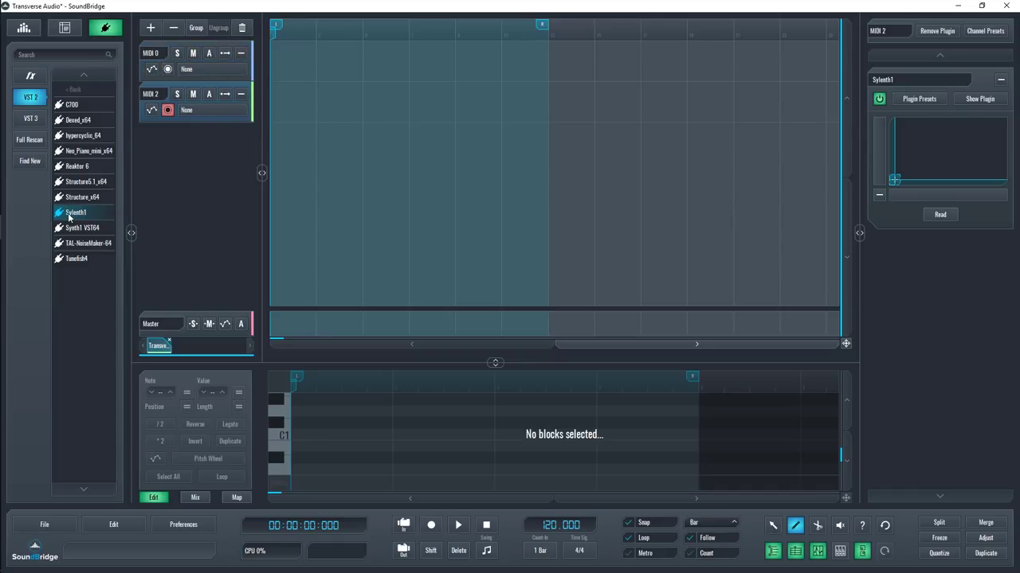
left_click_drag(69, 216, 180, 63)
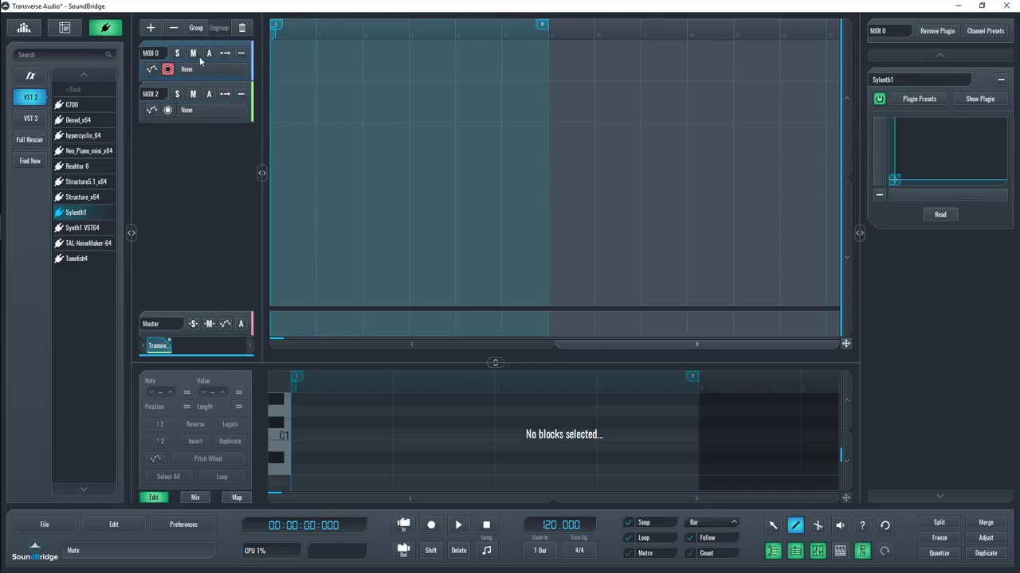
left_click(977, 98)
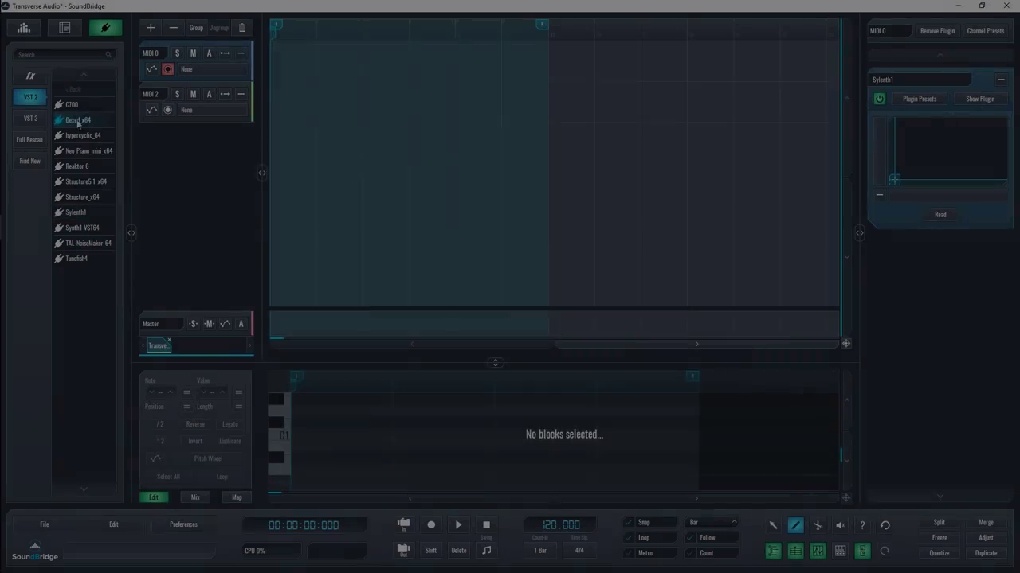
Replace MIDI 0's instrument with Dexed_x64 and show its editor
left_click_drag(77, 119, 966, 271)
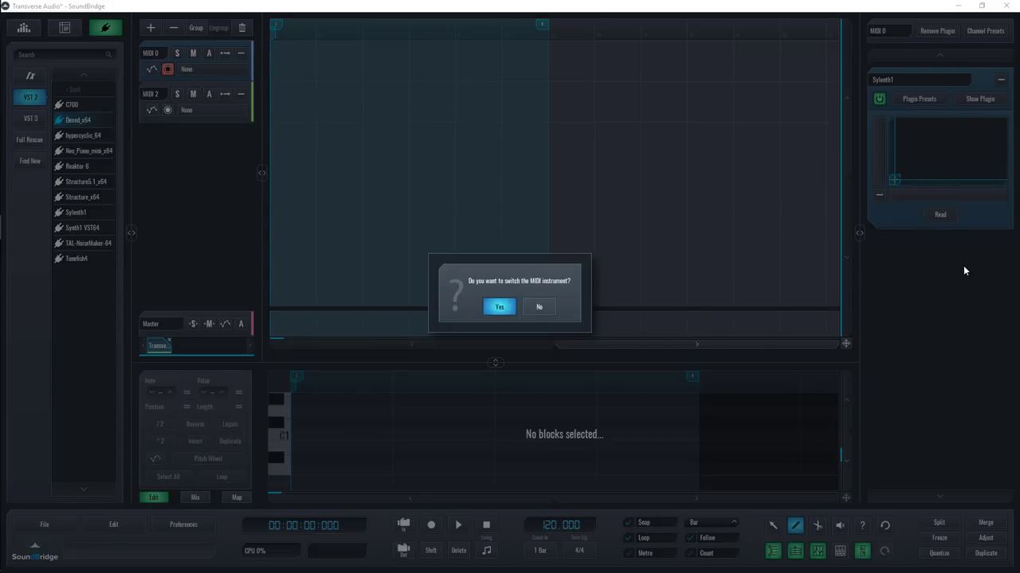
left_click(499, 306)
left_click(980, 101)
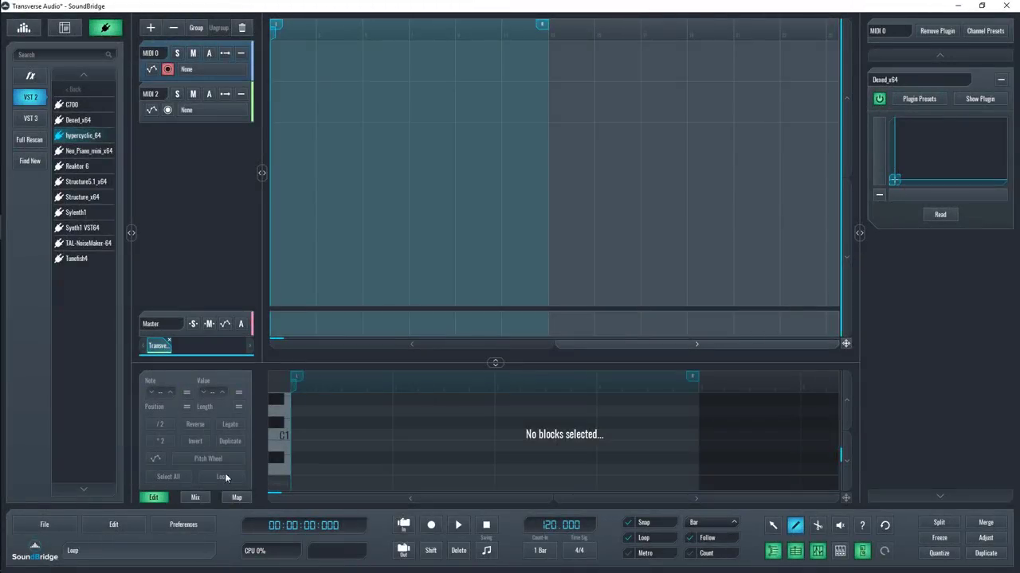
Open the mixer views and add the Krush effect to MIDI 0's channel
left_click(195, 497)
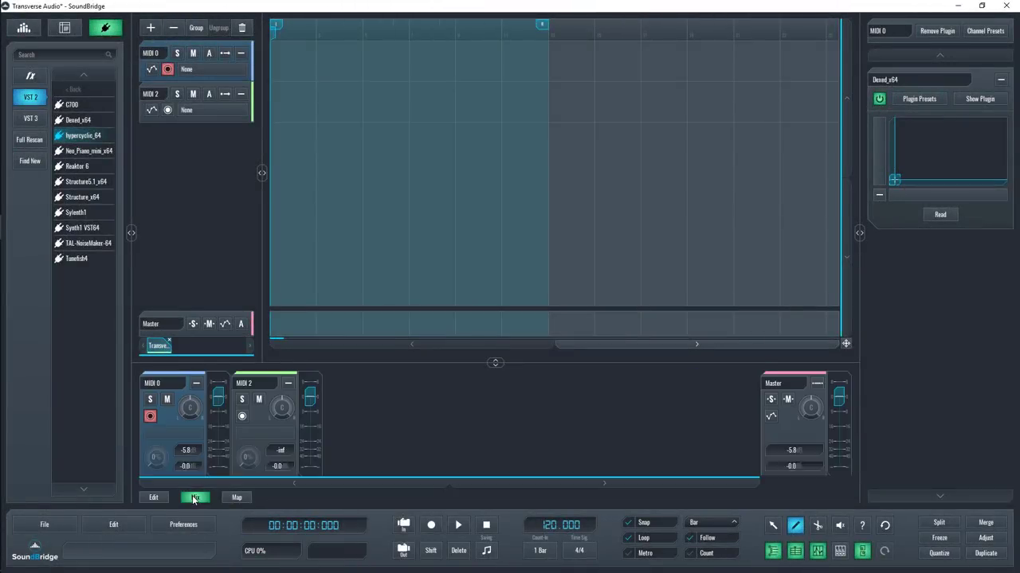
left_click(840, 552)
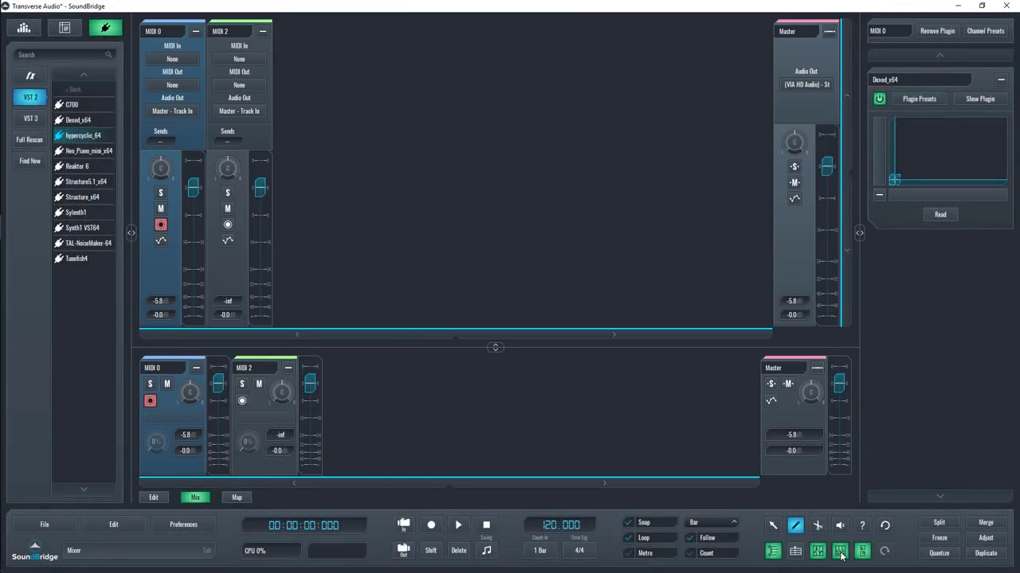
left_click_drag(74, 141, 271, 408)
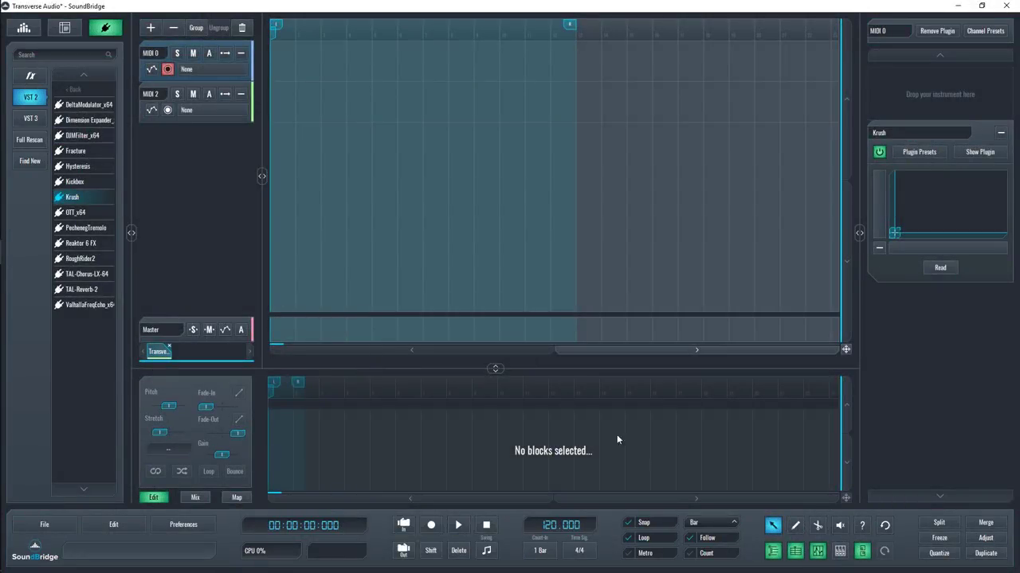
Draw a new MIDI block at the start of MIDI 0 and open its piano roll
left_click(792, 527)
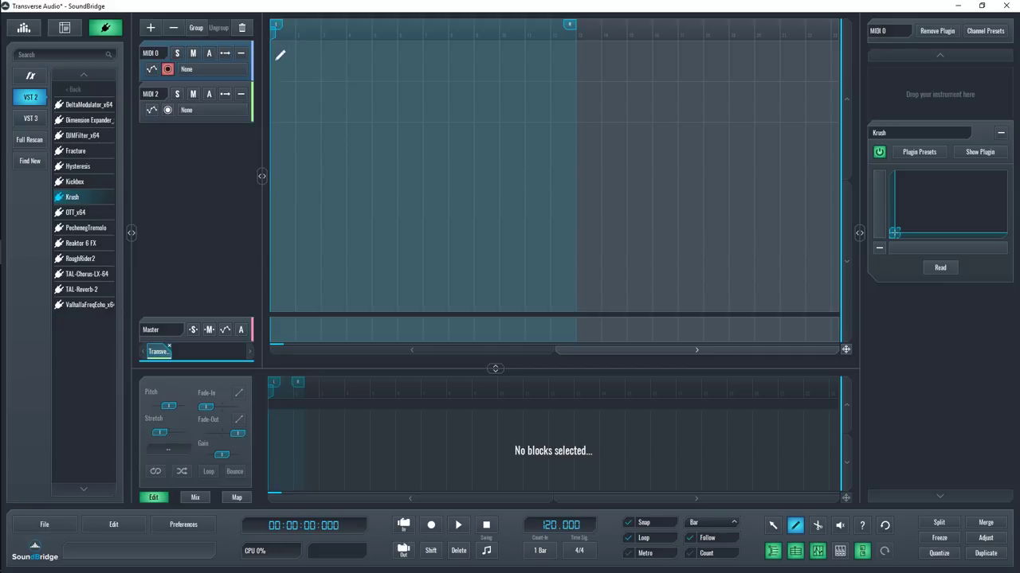
left_click_drag(275, 57, 348, 59)
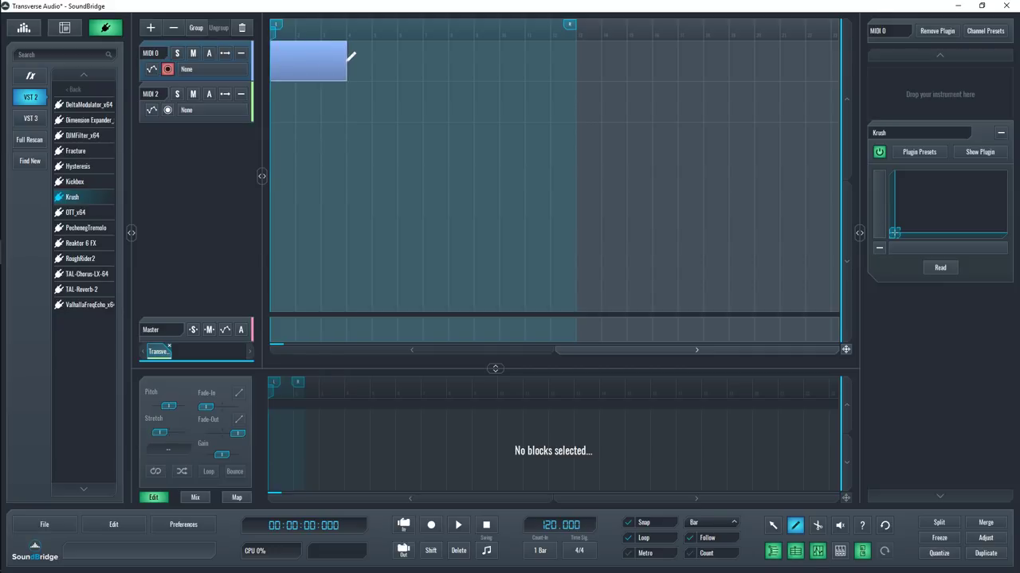
key("1")
left_click(303, 61)
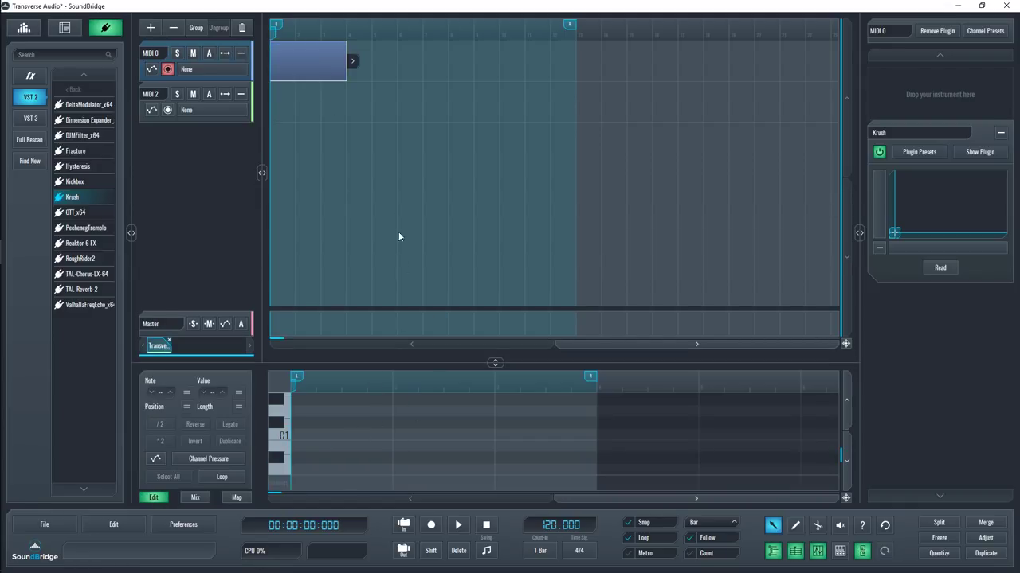
Add Electric bass c2.wav from Dir. 1 > Basses as a new audio track
left_click(64, 28)
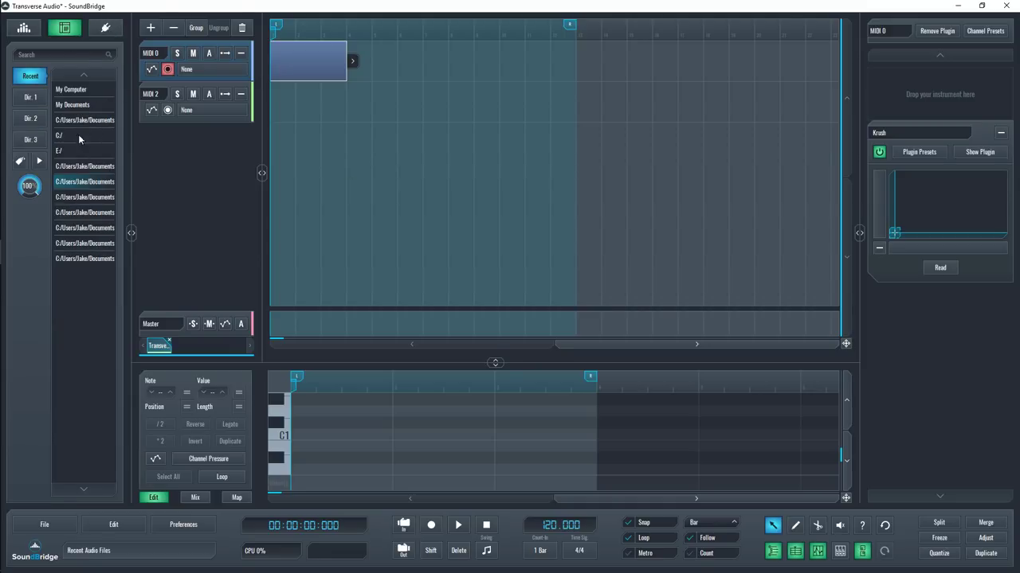
left_click(35, 99)
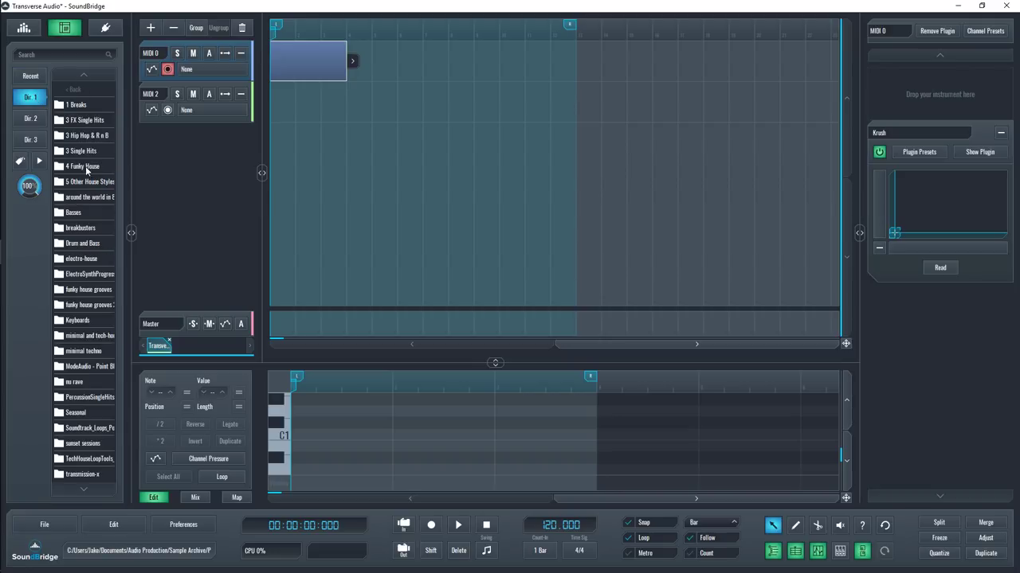
double_click(86, 213)
double_click(86, 133)
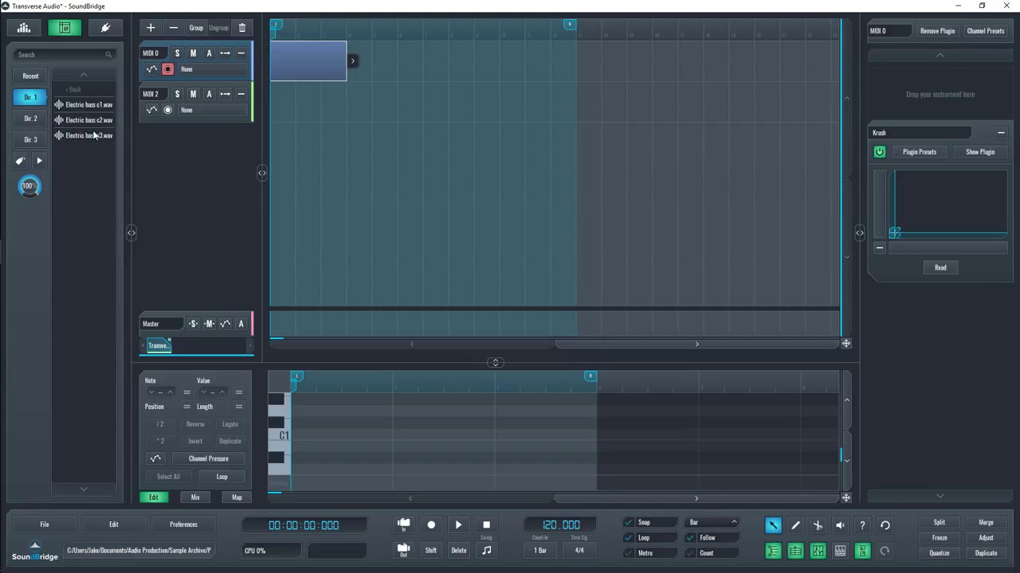
left_click(75, 120)
left_click_drag(75, 122, 283, 163)
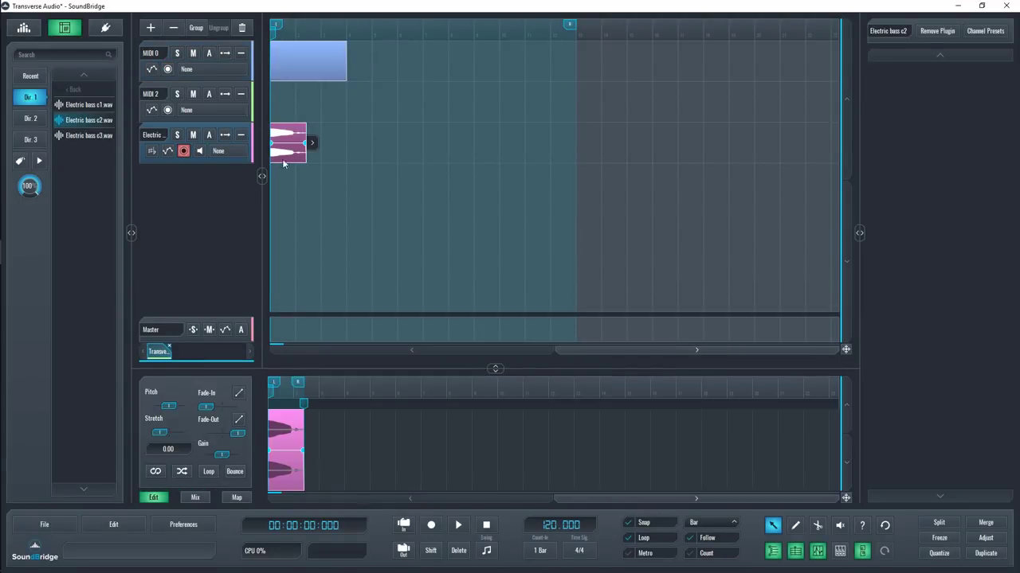
Place further copies of the Electric bass c2 clip spaced along the track
left_click(243, 175)
left_click_drag(89, 121, 156, 137)
left_click_drag(88, 121, 159, 135)
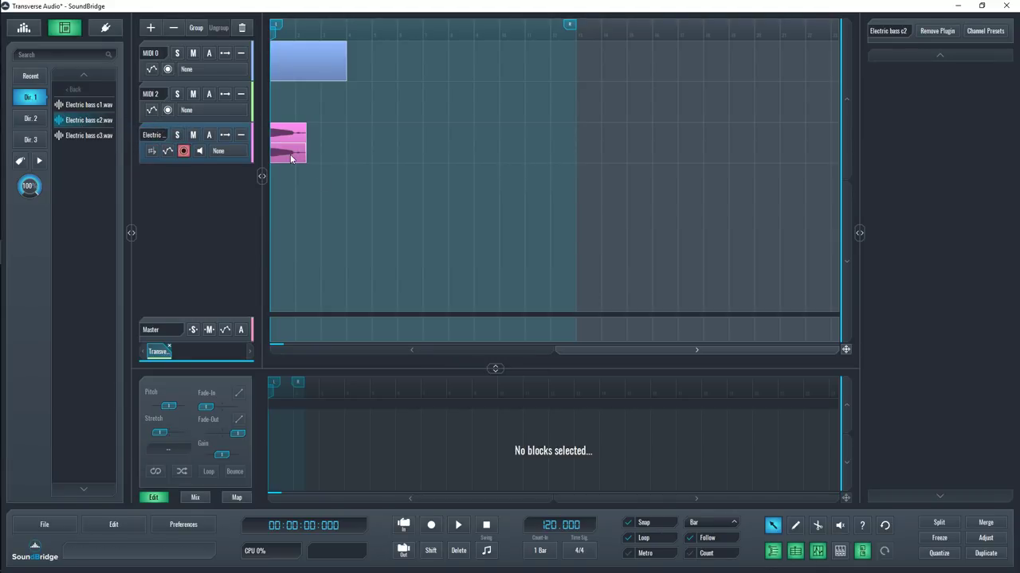
left_click_drag(289, 140, 387, 136)
left_click_drag(287, 141, 446, 139)
Select and arm the MIDI 0, Electric and MIDI 2 tracks in turn
left_click(334, 141)
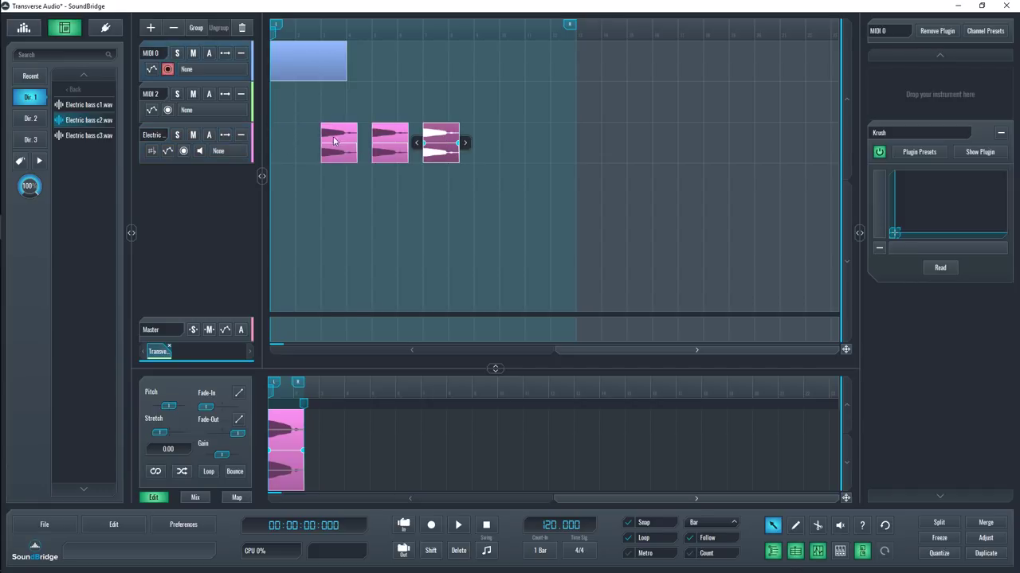
left_click(152, 137)
left_click(157, 94)
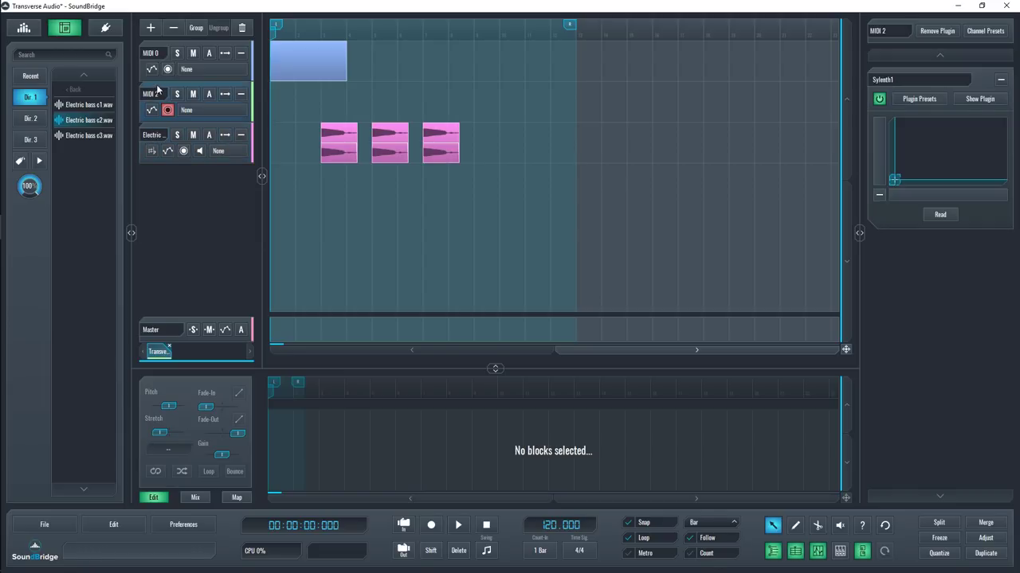
left_click(161, 50)
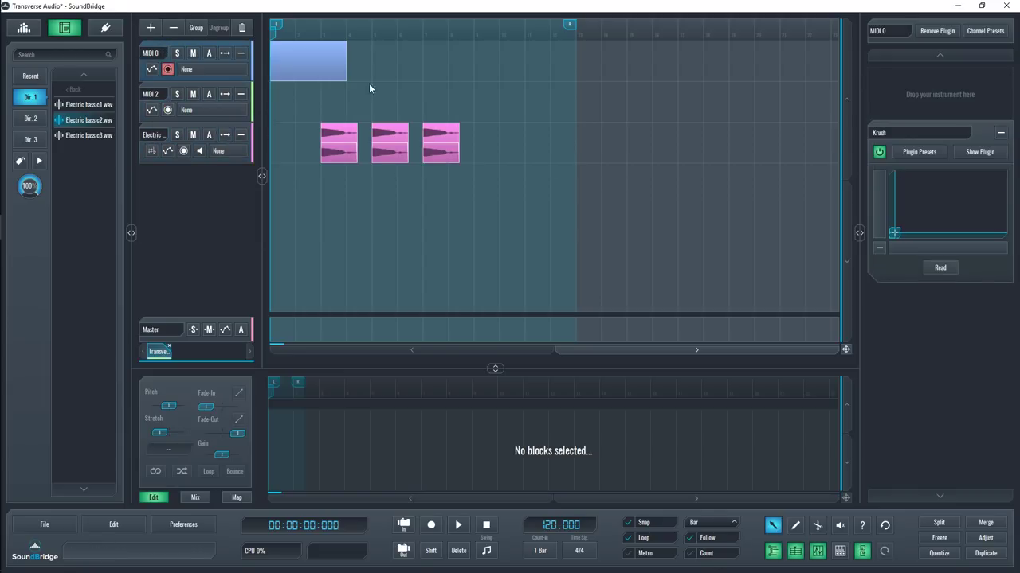
Create a new stereo audio track
left_click(149, 30)
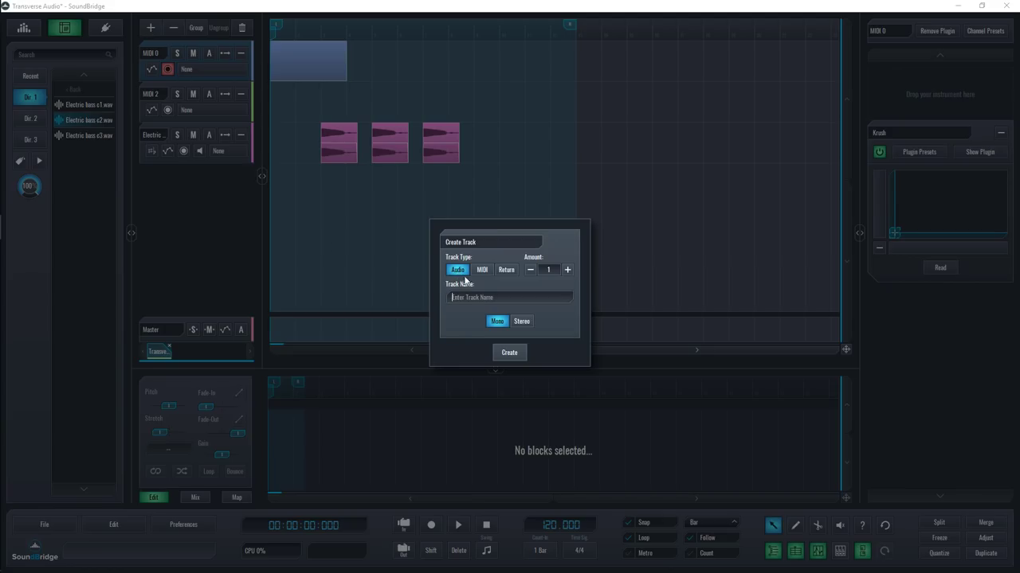
left_click(523, 320)
left_click(509, 353)
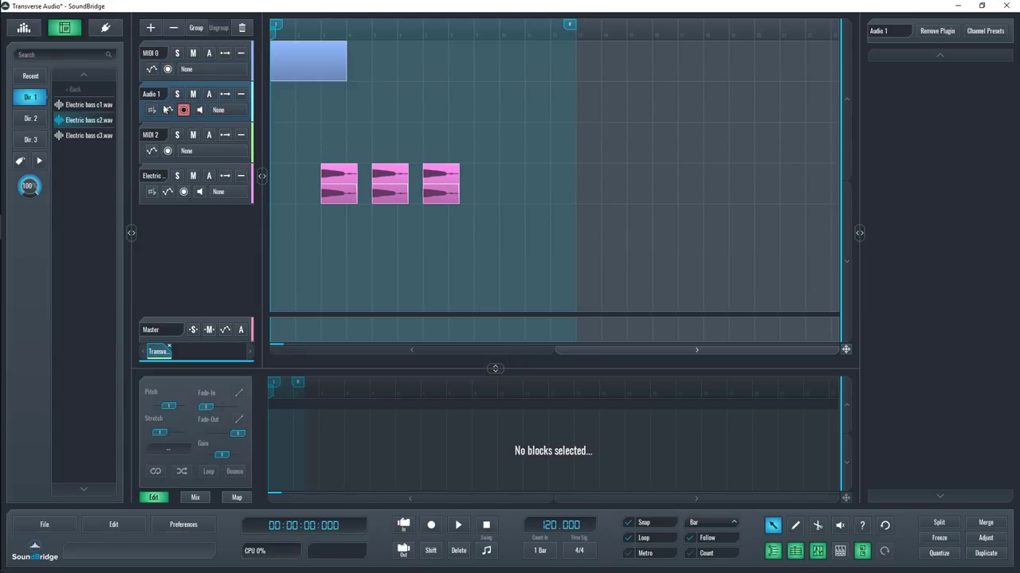
Add a MIDI track with Dexed_x64 as its instrument
left_click(150, 29)
left_click(482, 270)
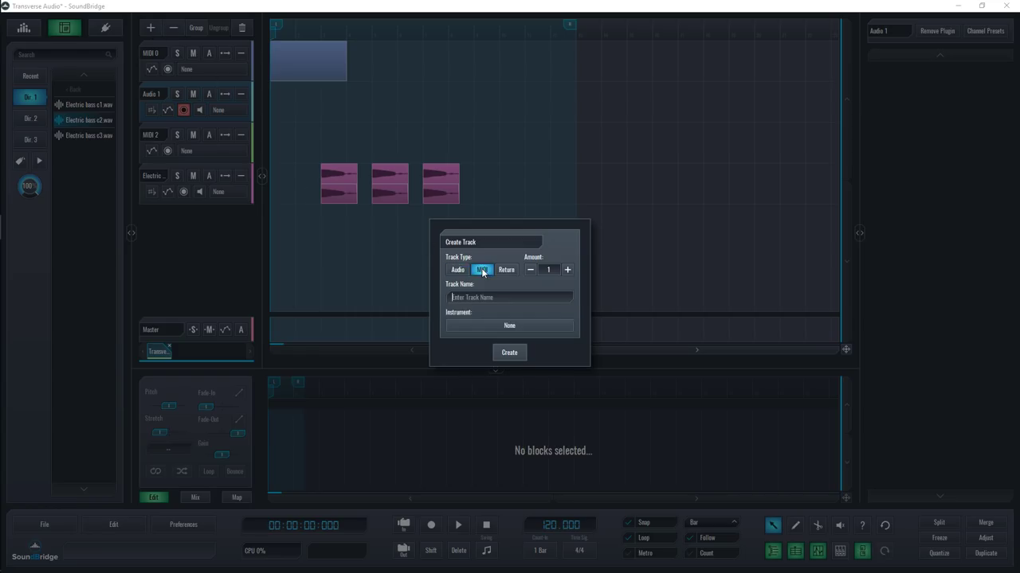
left_click(516, 326)
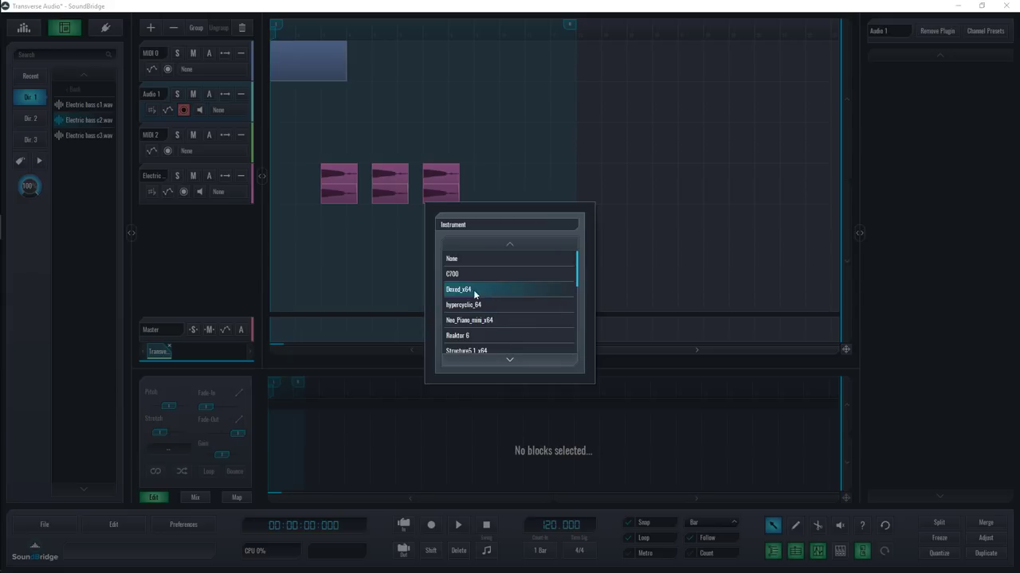
left_click(473, 291)
left_click(514, 351)
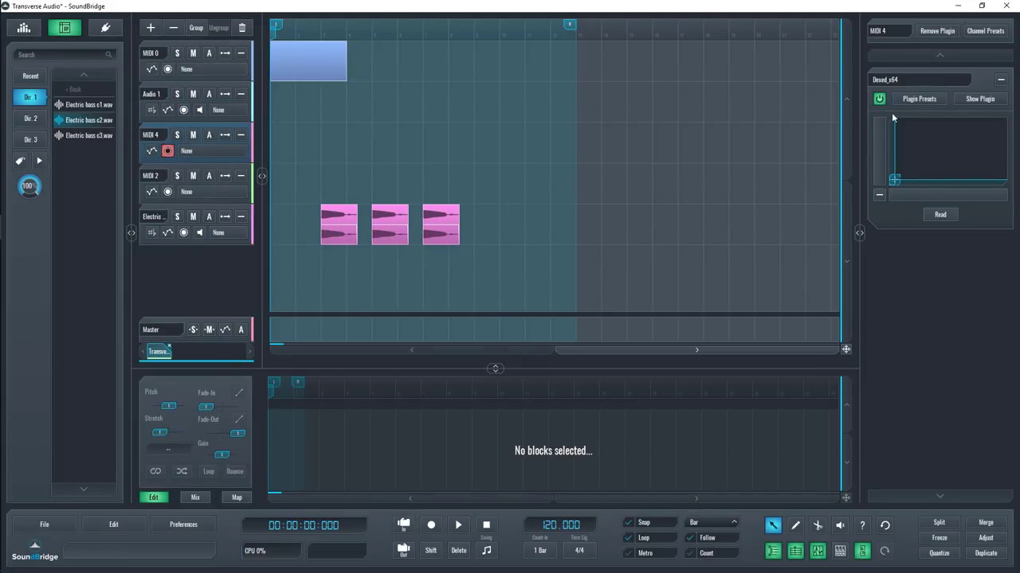
Add a return track named Return 1
left_click(150, 27)
left_click(509, 271)
left_click(505, 353)
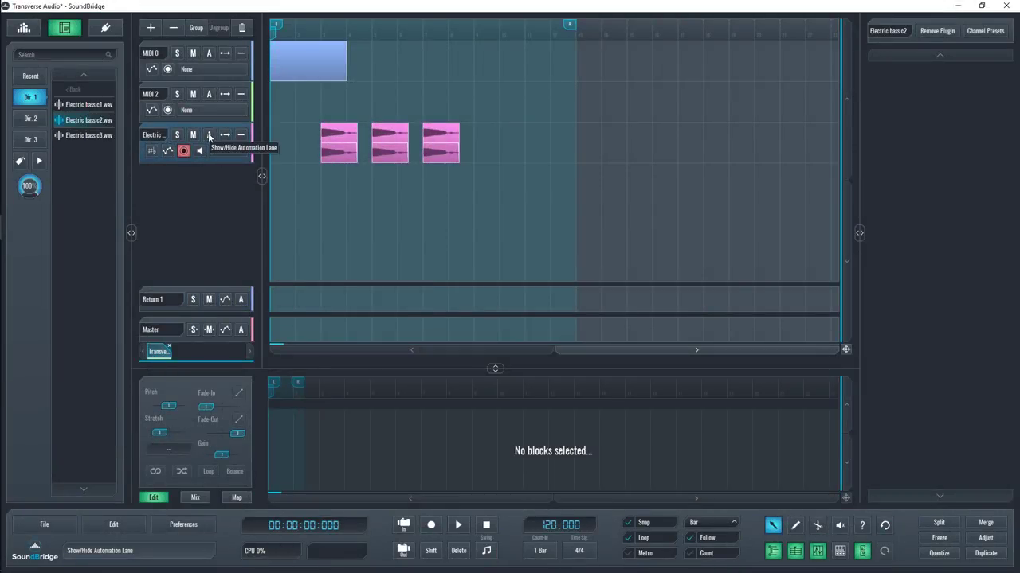
Draw an automation clip across several bars on Electric bass c2 and add a point to it
left_click(210, 135)
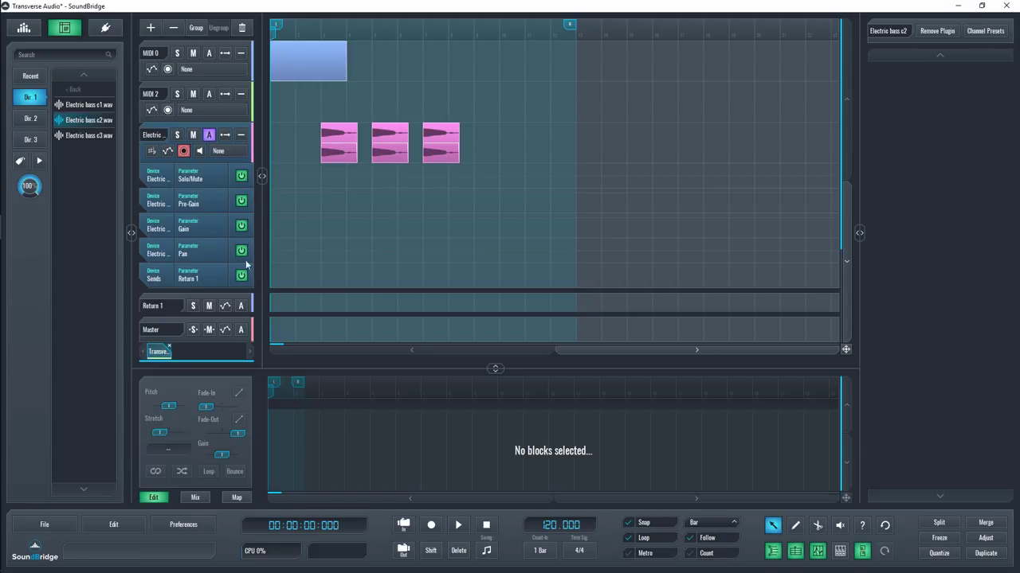
key("2")
left_click_drag(322, 250, 474, 252)
left_click(349, 244)
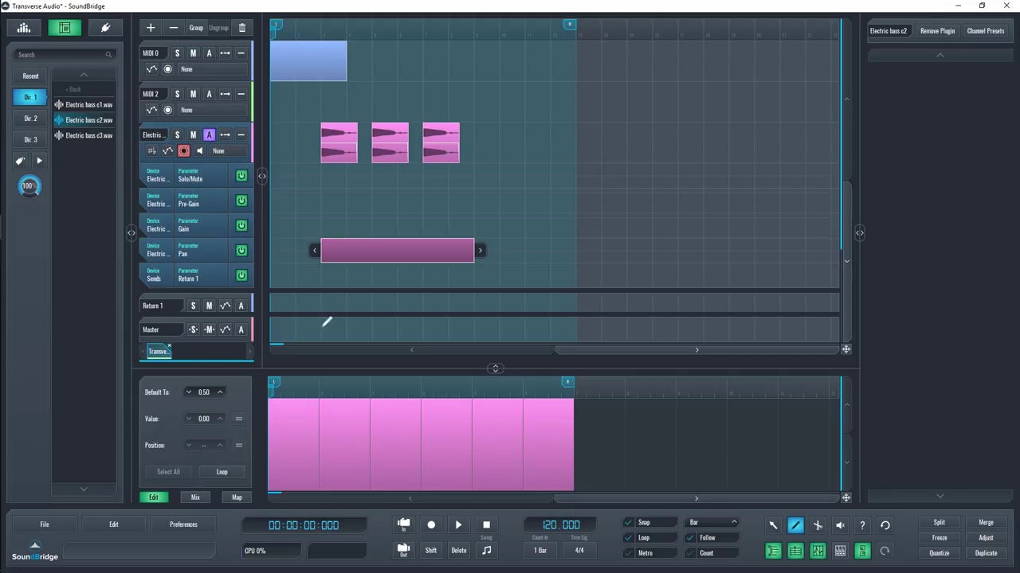
left_click(321, 484)
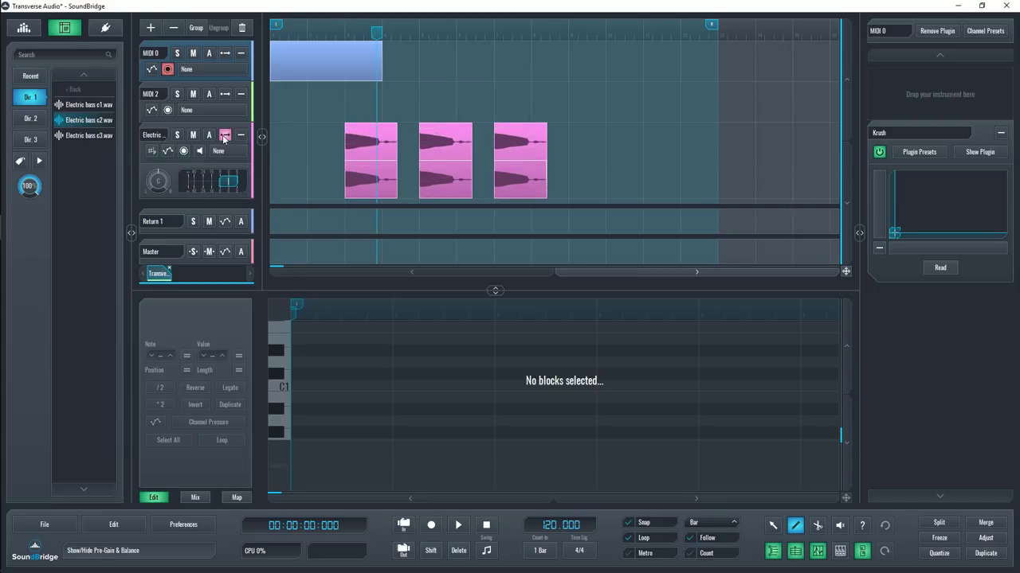
Raise the Electric bass c2 fader to about -36.9 dB in the mixer
left_click(225, 136)
left_click(195, 497)
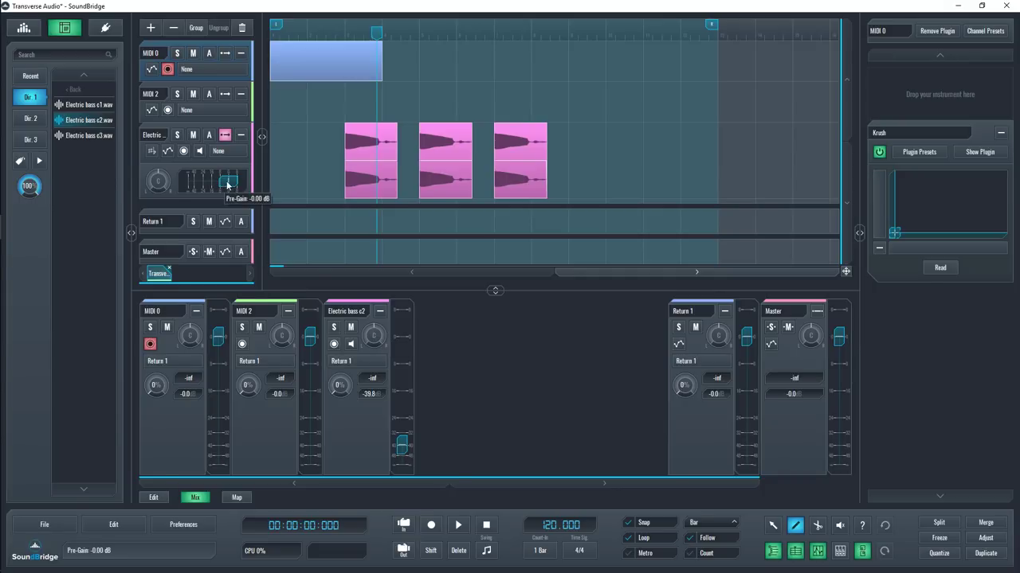
left_click_drag(401, 446, 404, 445)
left_click(153, 497)
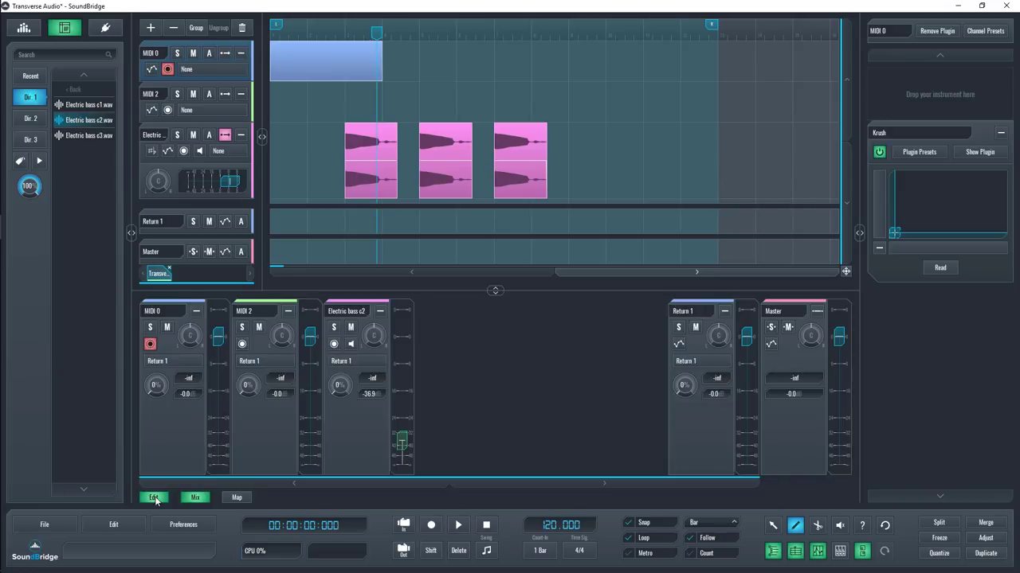
left_click(840, 551)
left_click(840, 551)
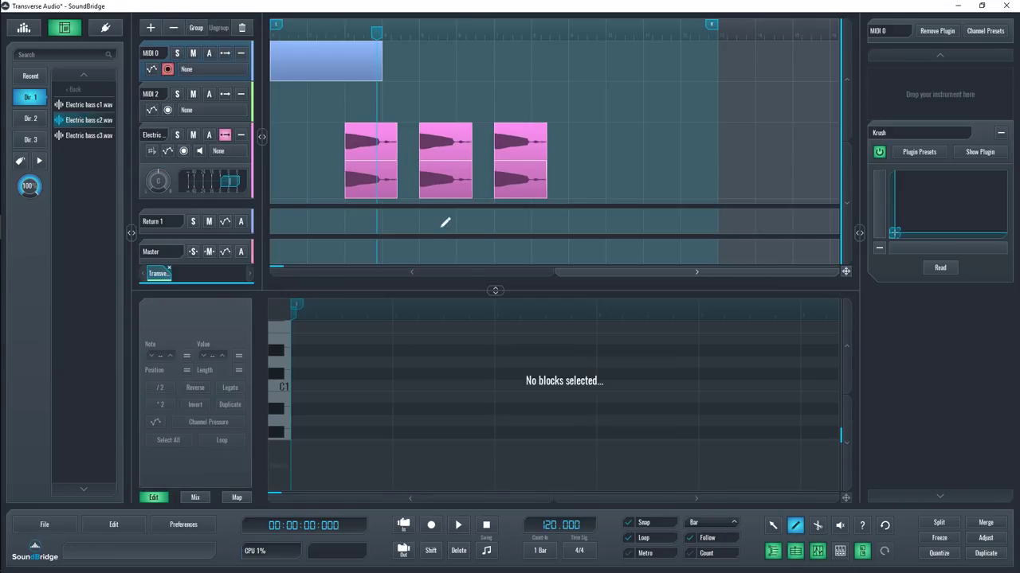
left_click_drag(231, 203, 231, 165)
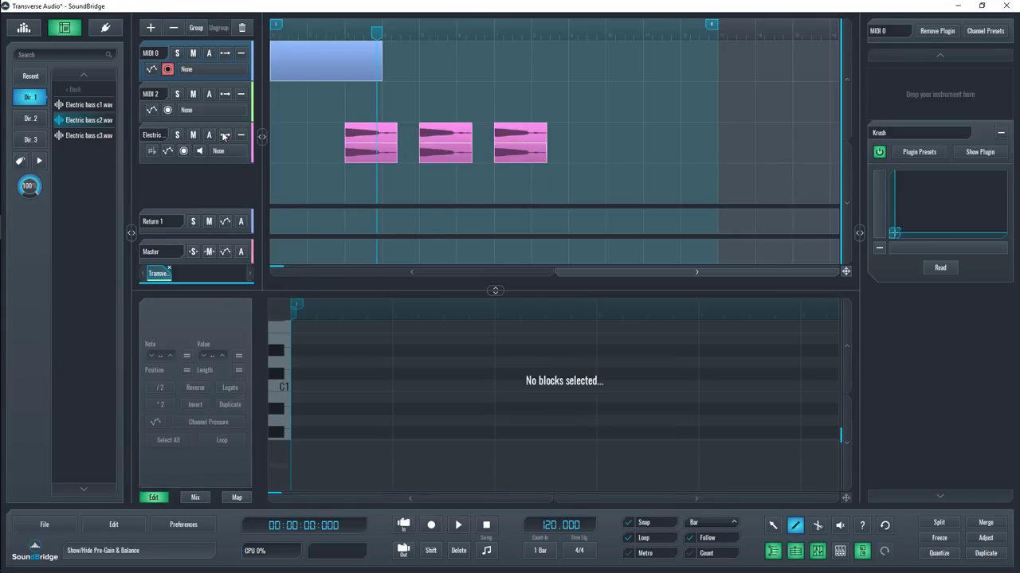
Move the Electric bass c2 track to the top and rename it 'New name' in green
left_click(163, 136)
left_click_drag(157, 135, 163, 179)
double_click(157, 134)
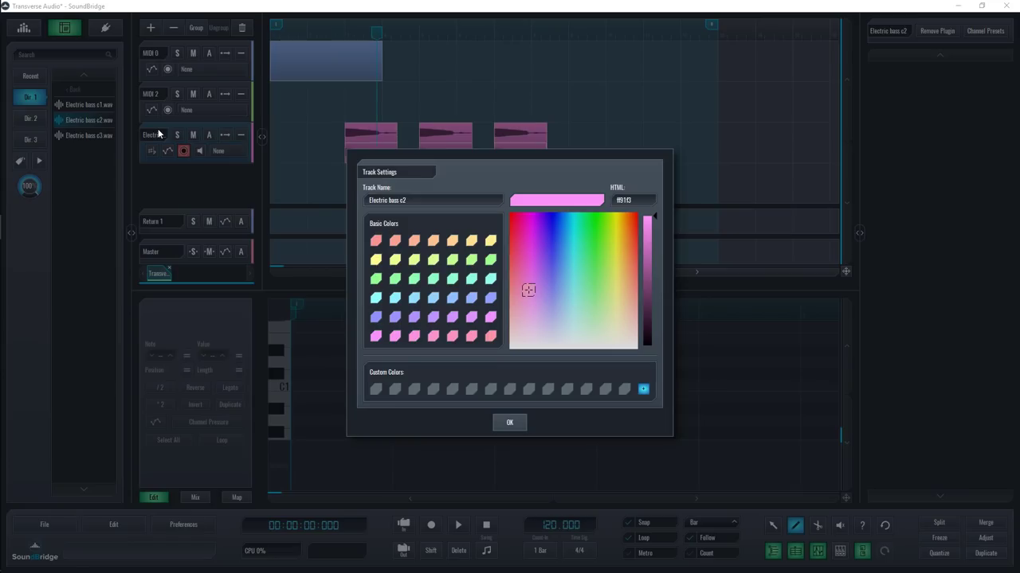
left_click_drag(578, 266, 604, 219)
triple_click(448, 203)
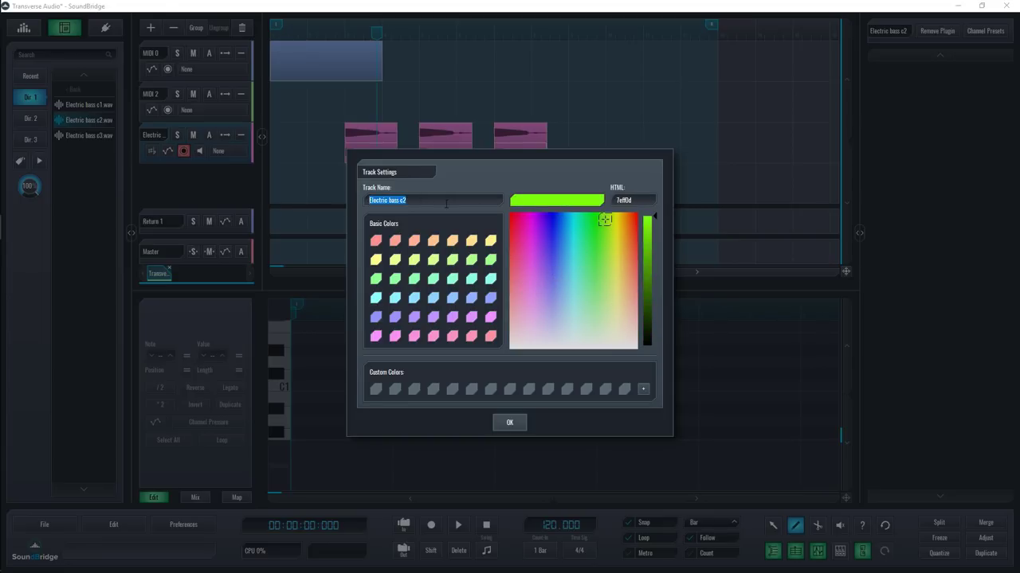
type("New name")
key("Return")
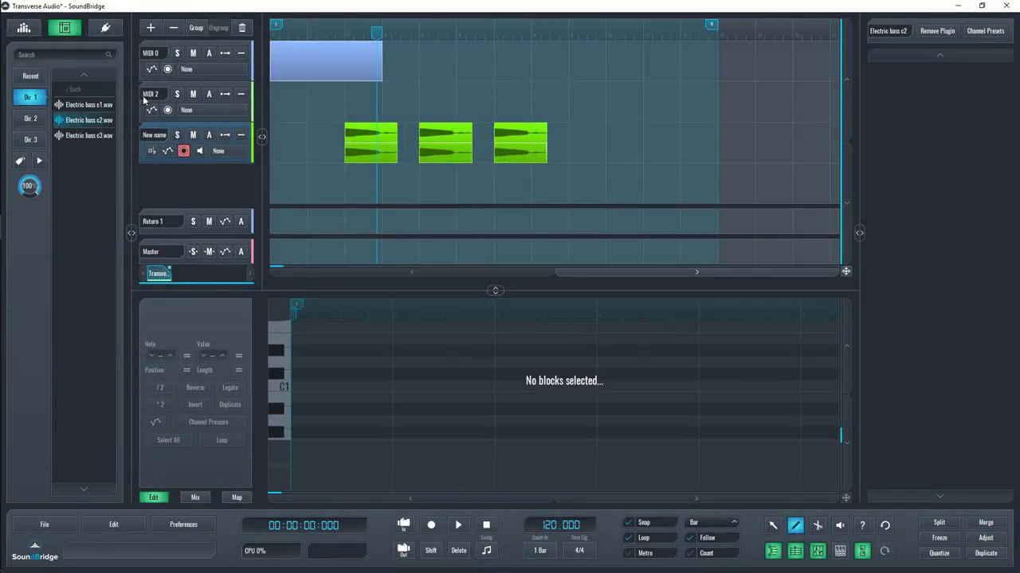
Put MIDI 2 and MIDI 0 into Group 1, reorder the tracks, and show the mixer
left_click(151, 96)
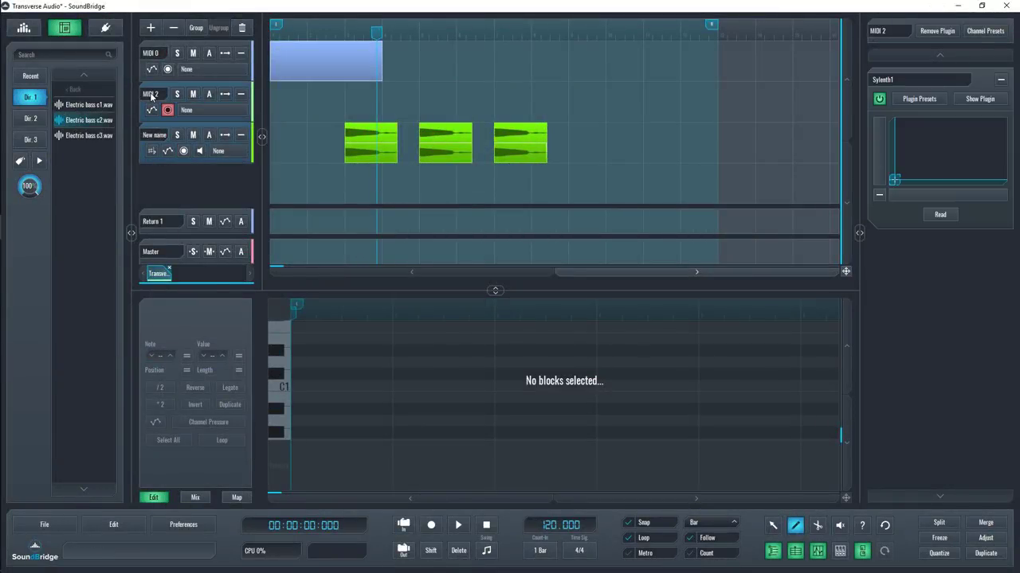
left_click(195, 29)
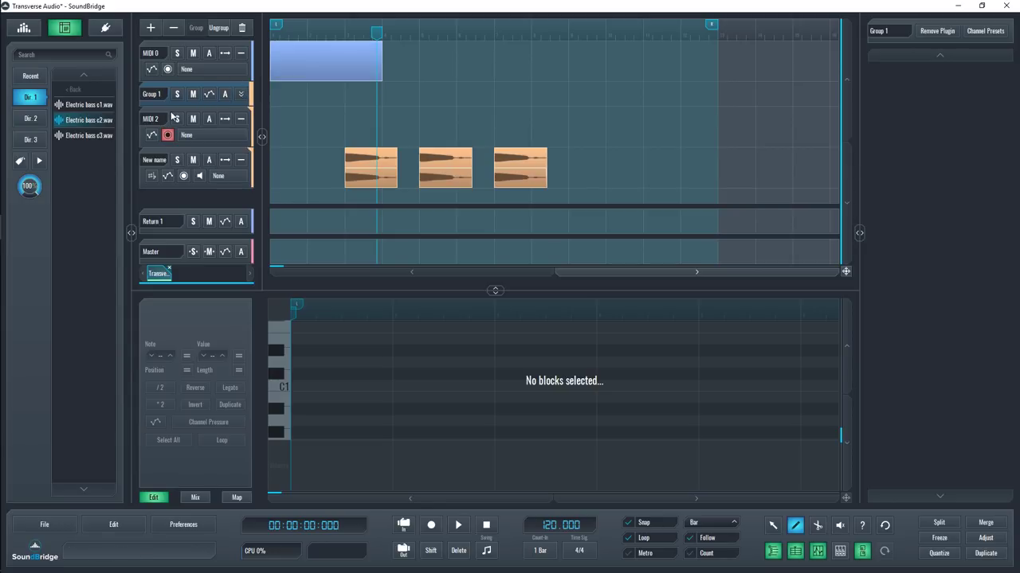
left_click_drag(152, 72, 153, 98)
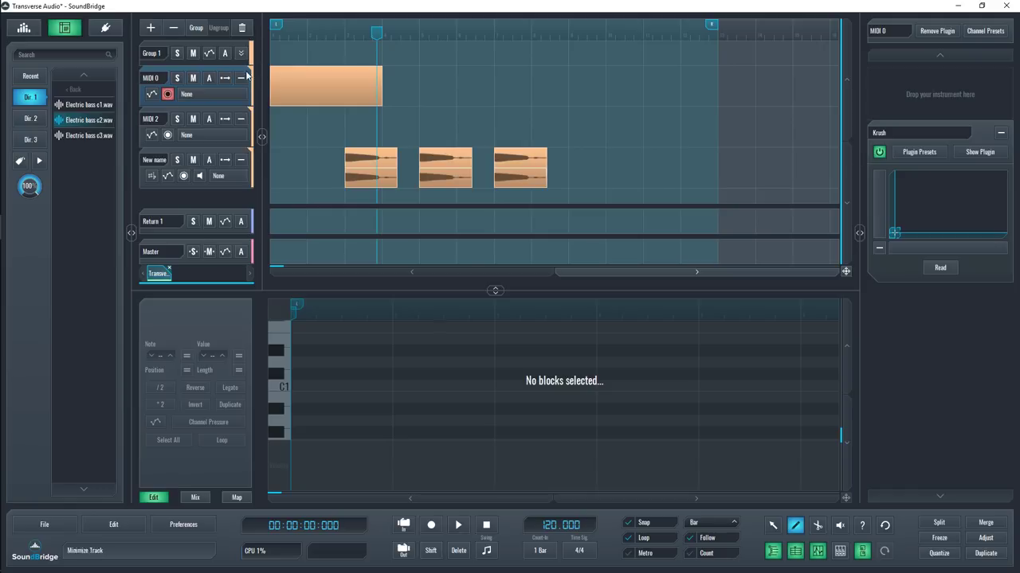
left_click_drag(156, 83, 156, 204)
left_click_drag(154, 120, 159, 181)
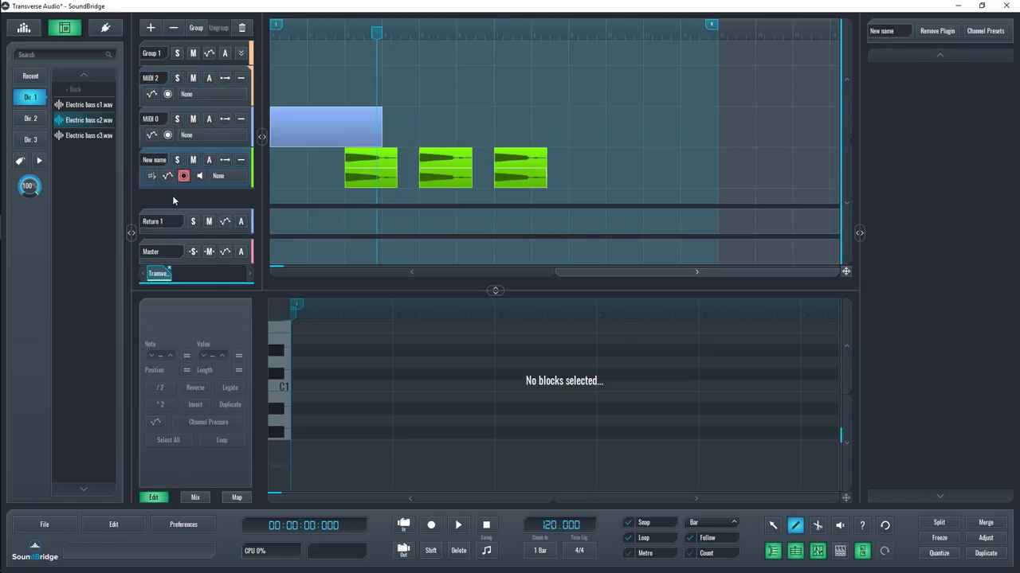
left_click(240, 54)
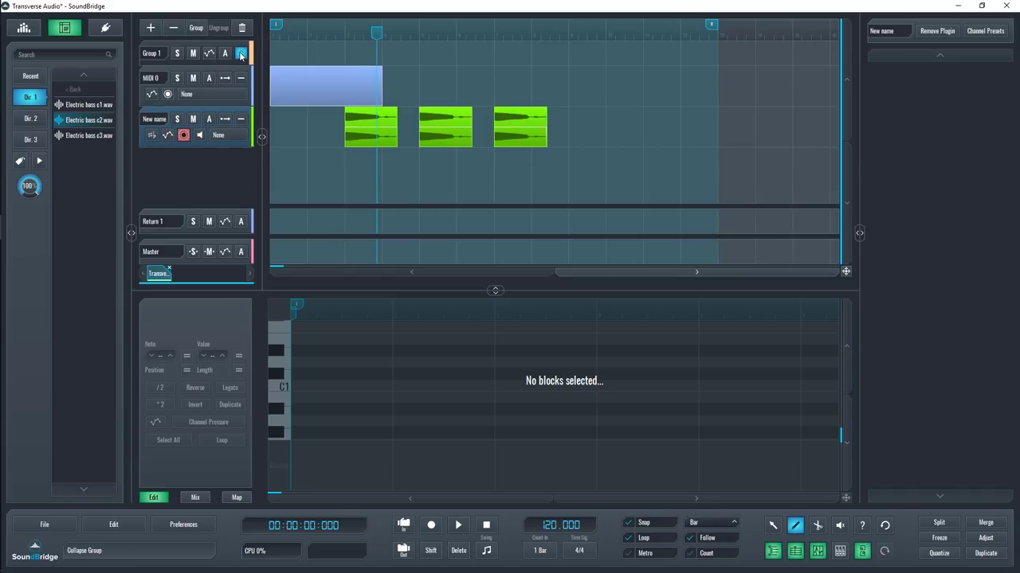
left_click(241, 53)
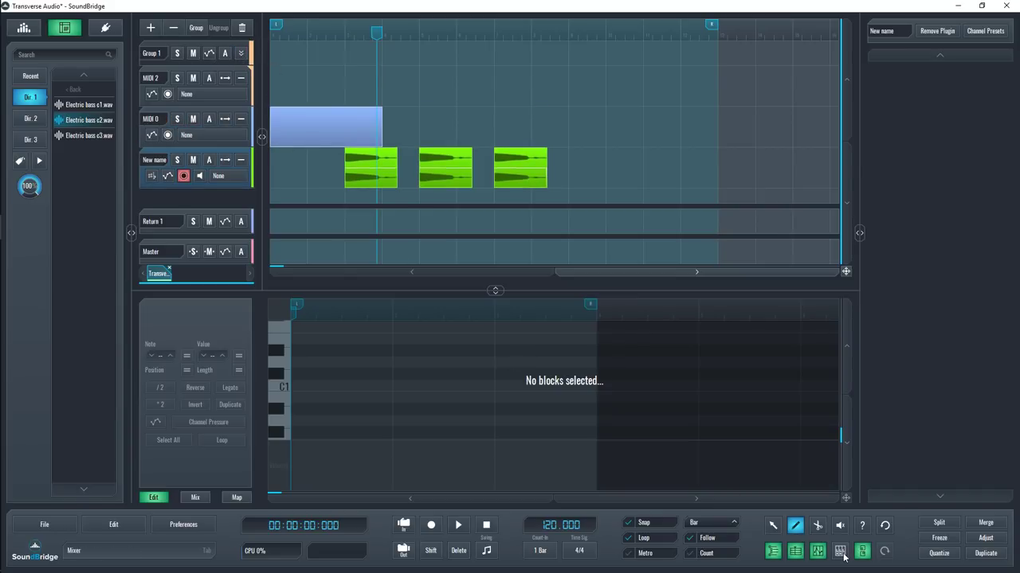
left_click(843, 553)
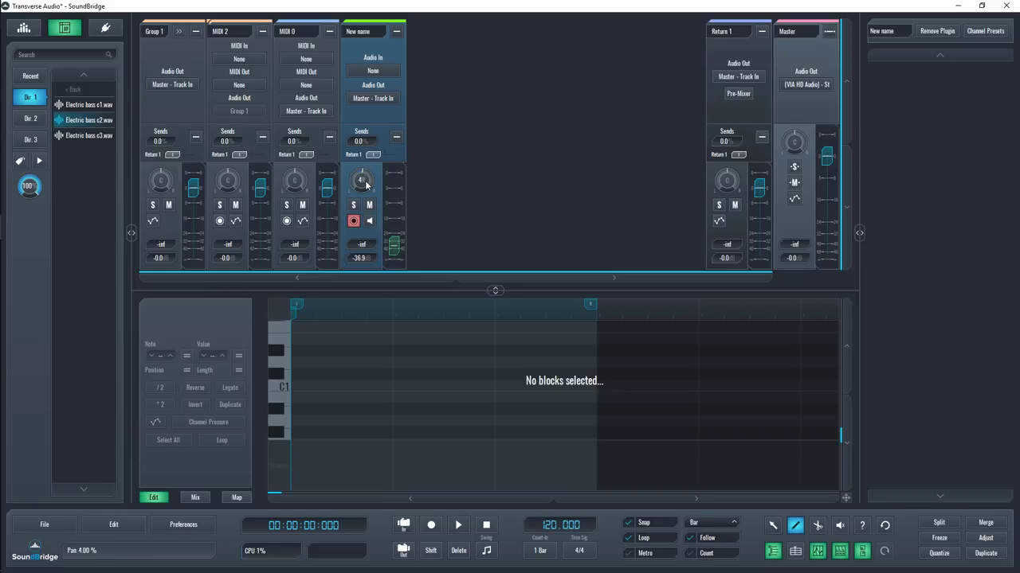
Set New name's volume to -35.7 dB and turn Return 2's send to Return 1 up to 100
left_click_drag(403, 241, 403, 238)
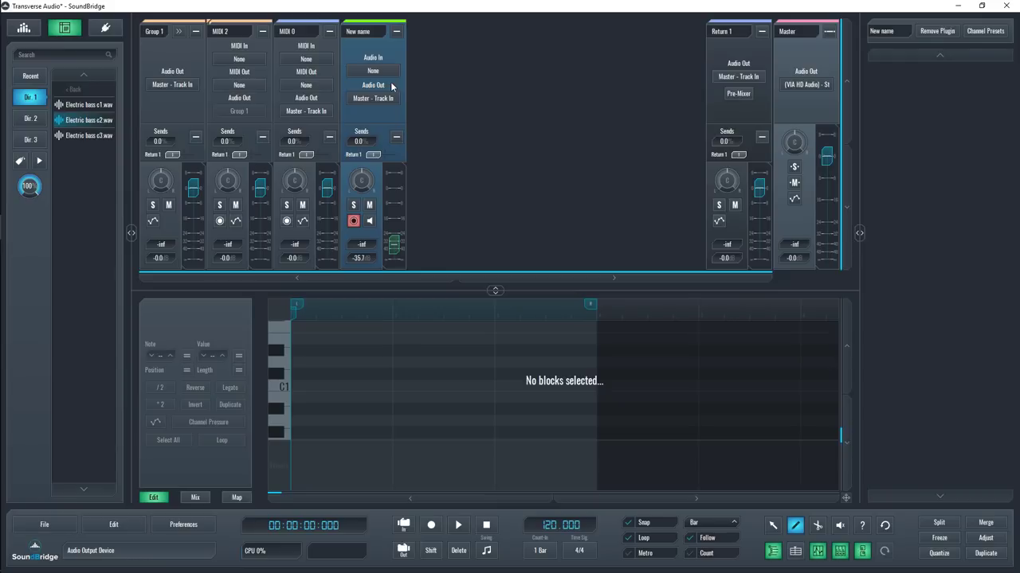
left_click(378, 98)
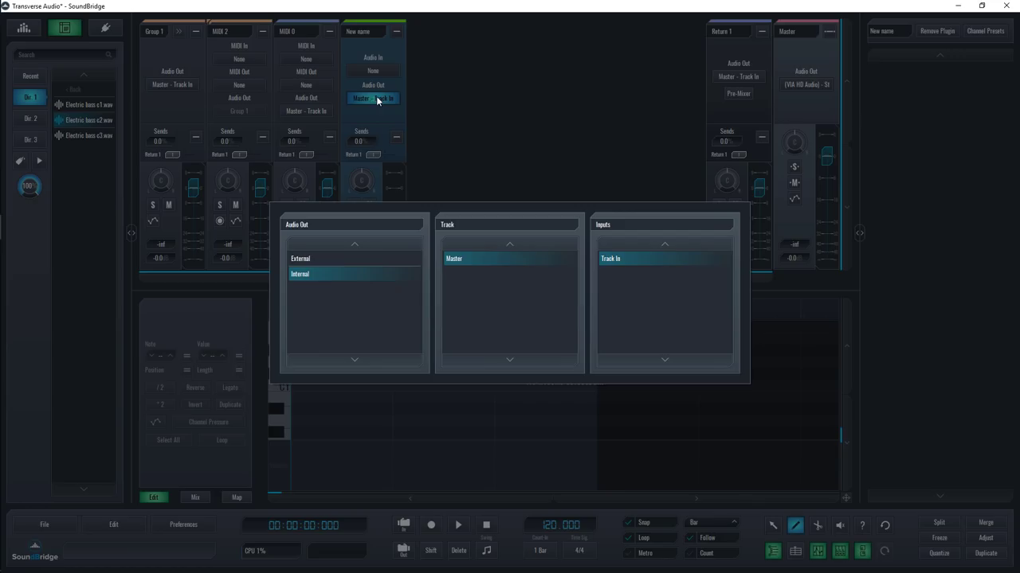
left_click(393, 93)
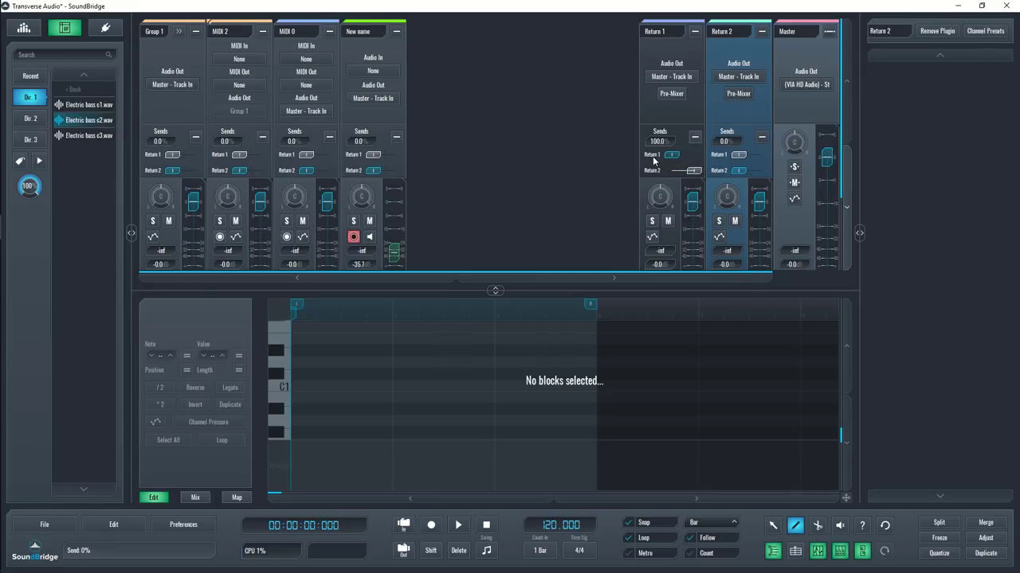
left_click_drag(739, 155, 775, 154)
Open the MIDI 0 clip in the piano roll and draw one-bar notes on C1, higher, then lower
left_click(195, 497)
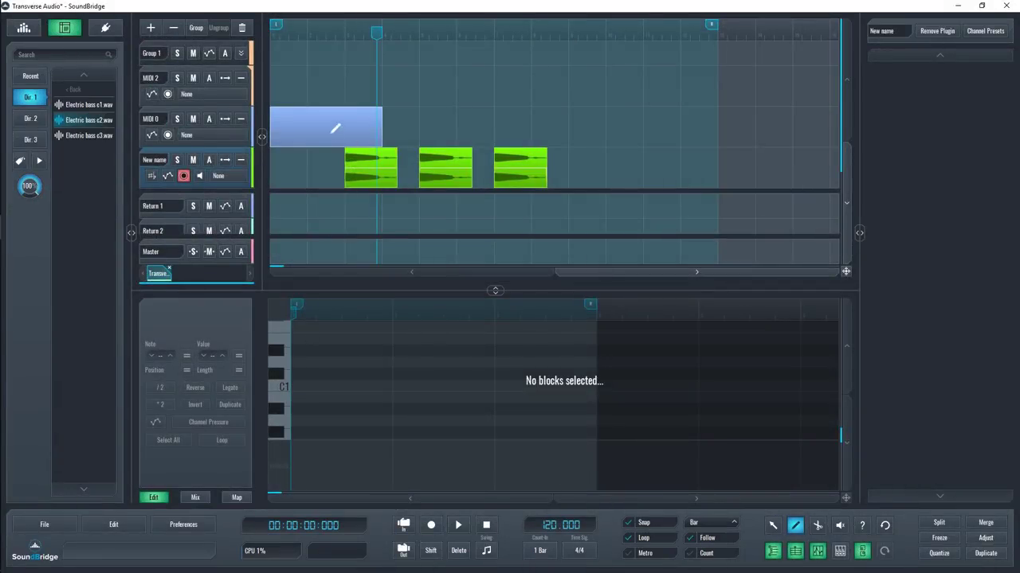
left_click(335, 127)
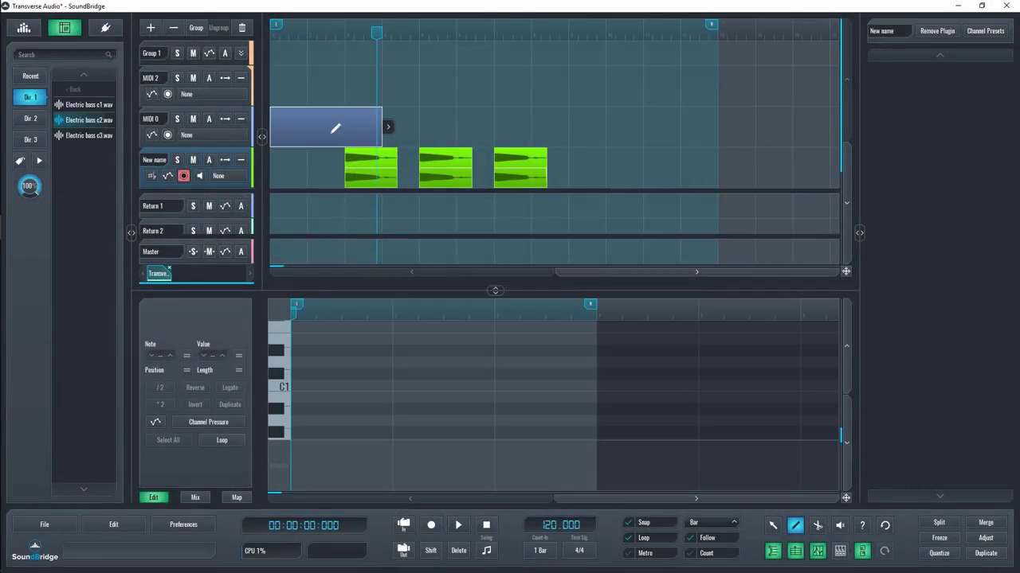
left_click(304, 385)
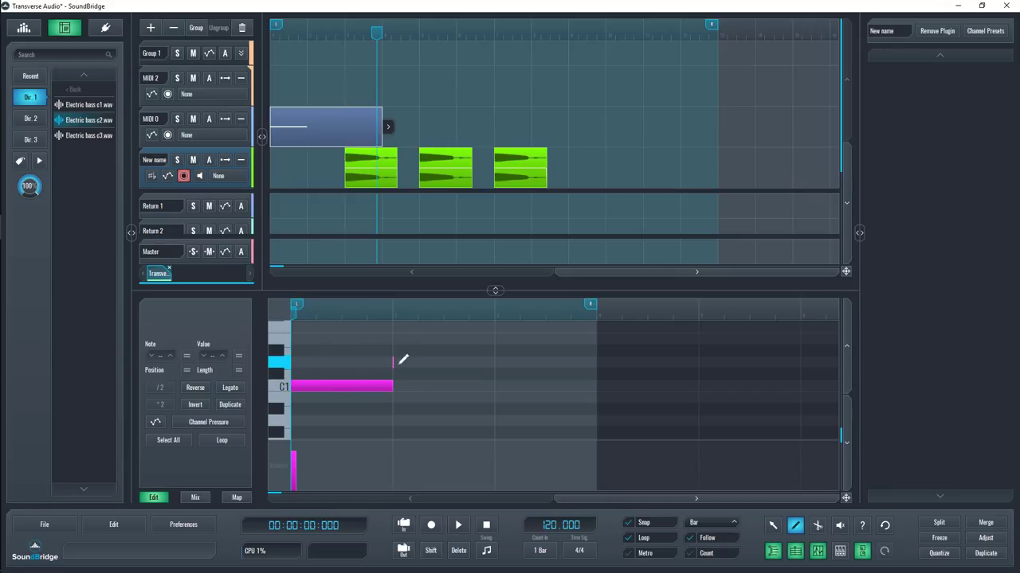
left_click(398, 363)
left_click(499, 421)
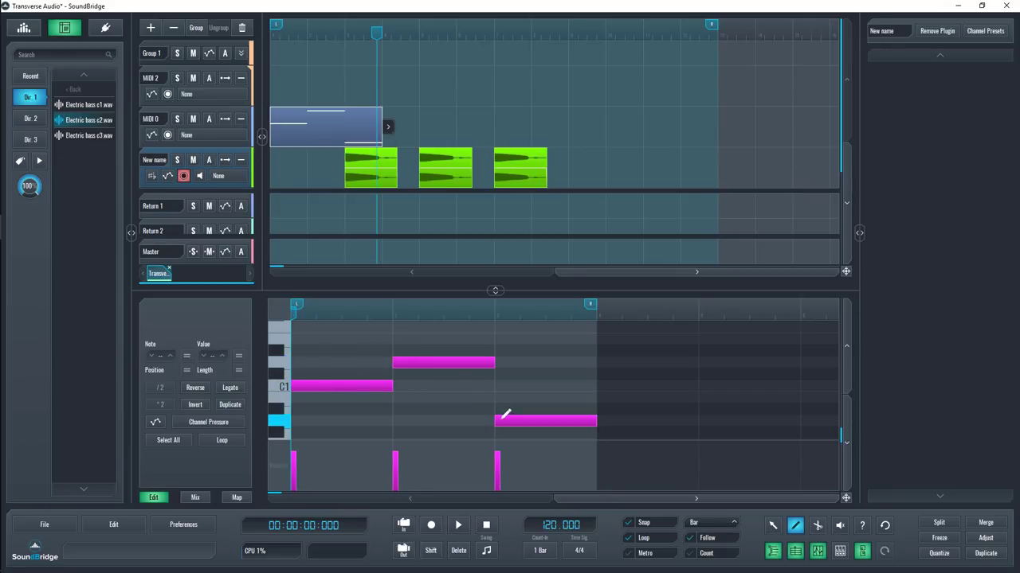
Time-stretch the first audio clip longer, reverse it, and loop it further along
key("1")
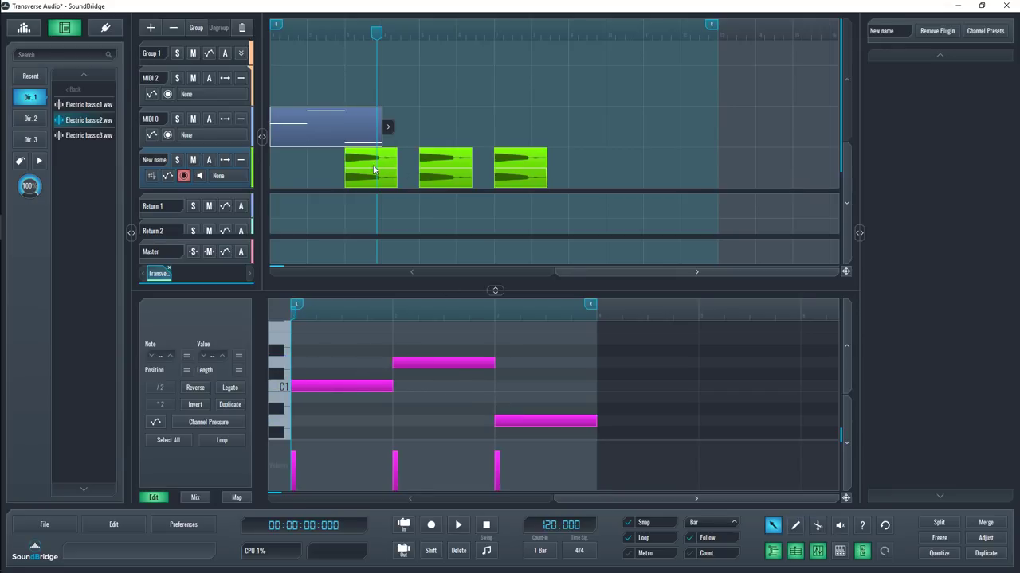
left_click(369, 164)
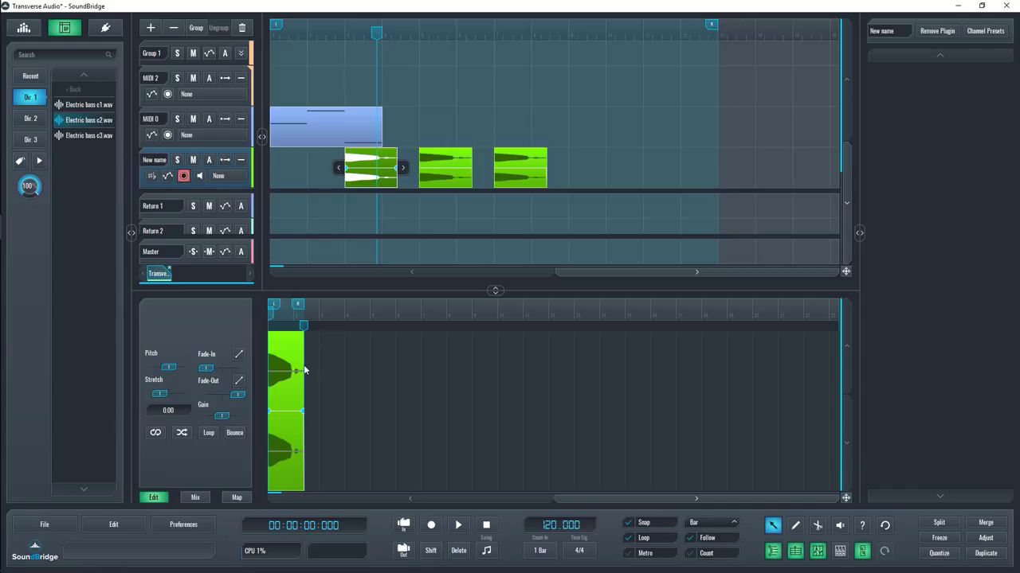
mouse_move(305, 325)
left_mouse_down()
mouse_move(427, 332)
mouse_move(320, 329)
left_mouse_up()
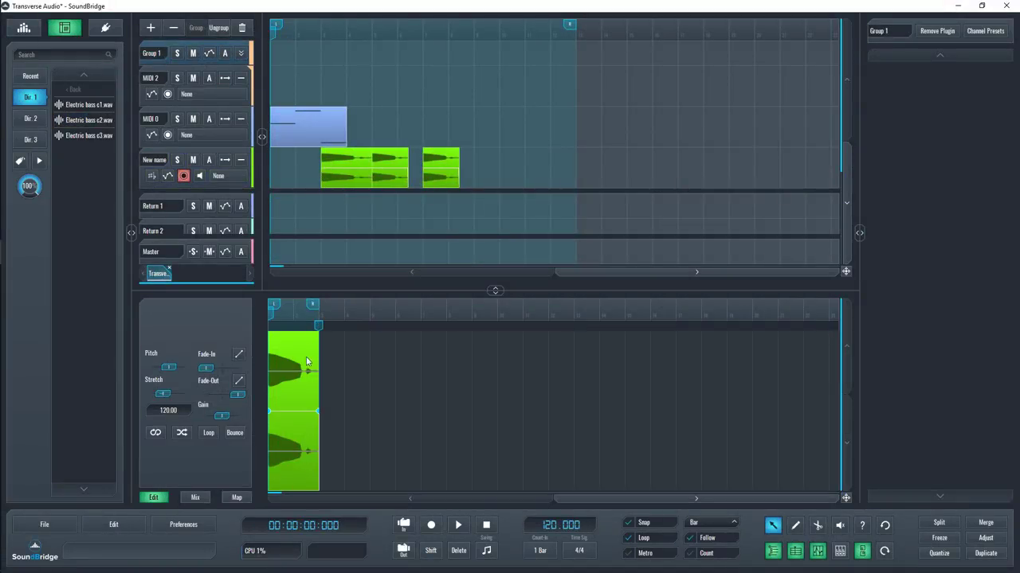
left_click(155, 433)
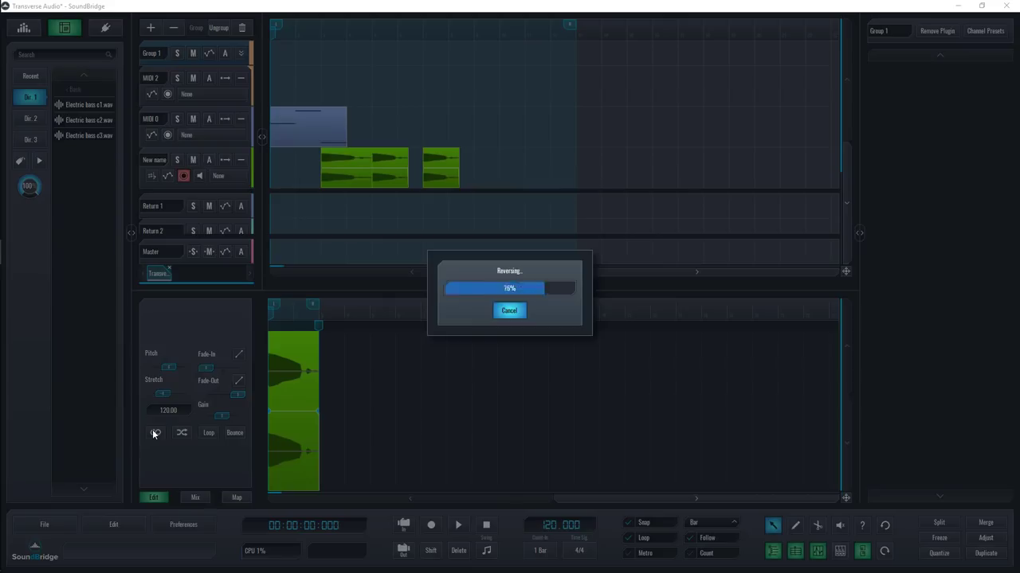
left_click(181, 433)
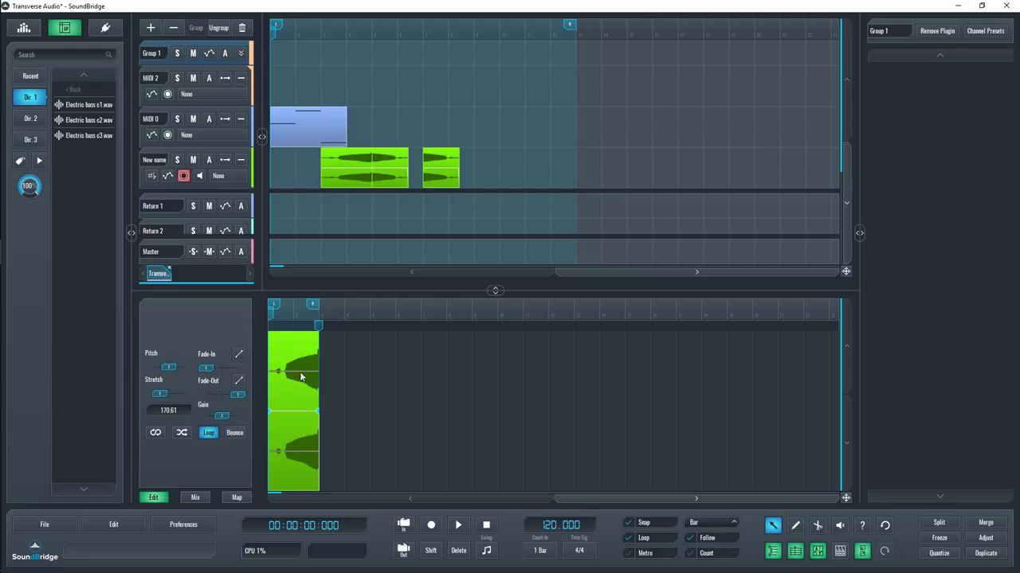
mouse_move(379, 170)
left_mouse_down()
mouse_move(809, 169)
mouse_move(476, 171)
mouse_move(380, 182)
left_mouse_up()
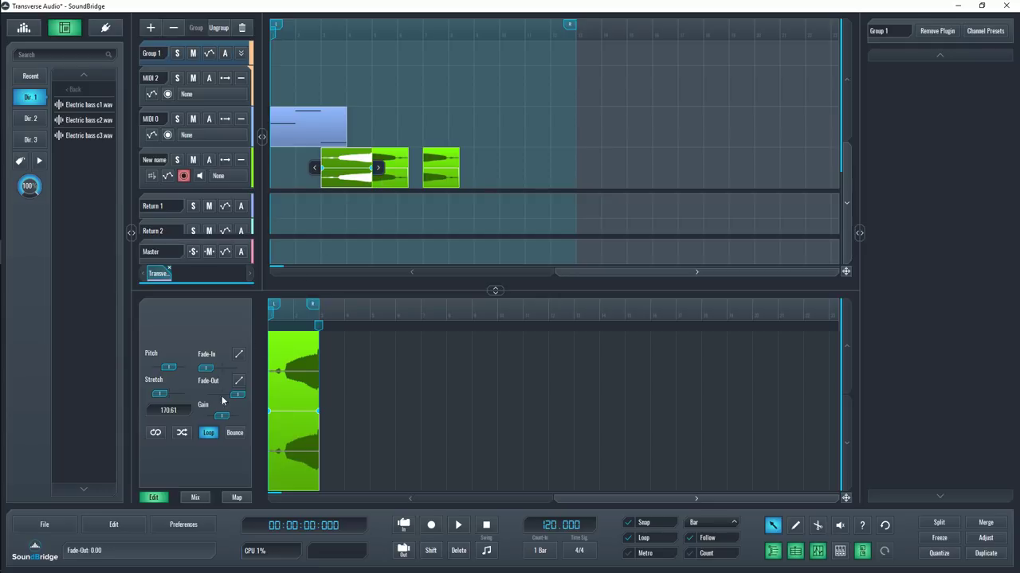
Give the second green clip a short fade-in and lower gain, lengthen it, and start it later
left_click(424, 173)
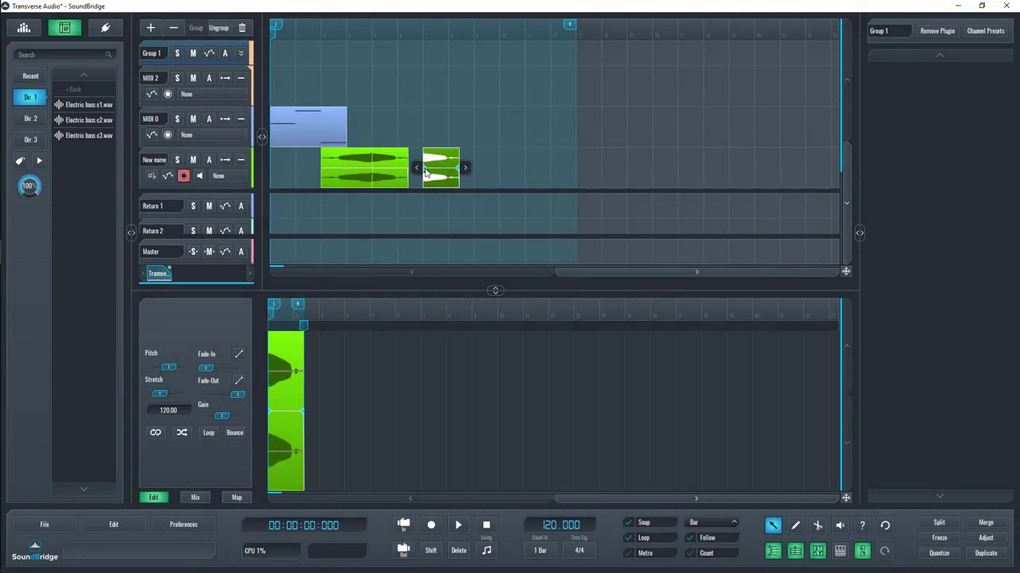
left_click_drag(424, 171, 448, 168)
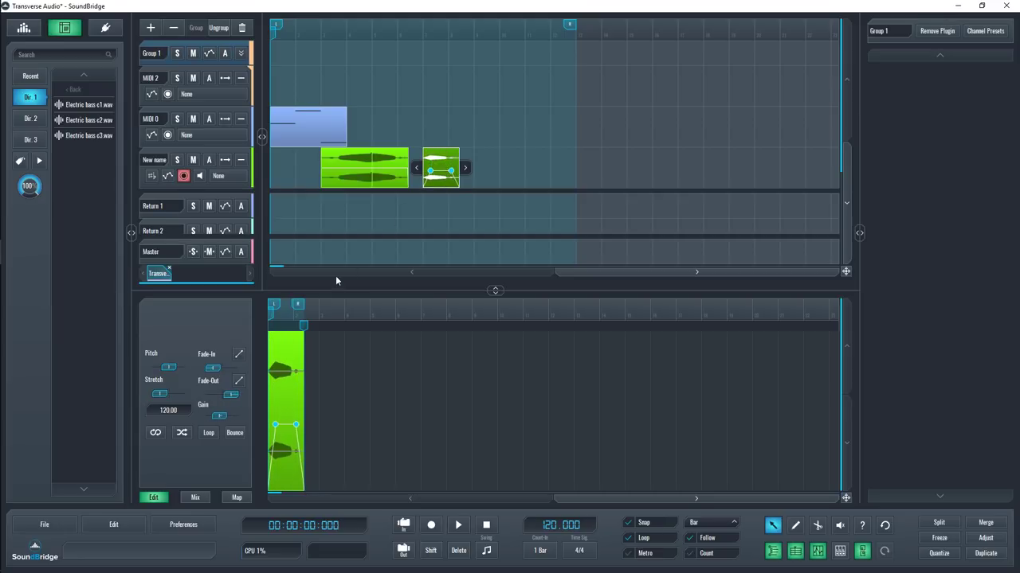
mouse_move(303, 325)
left_mouse_down()
mouse_move(318, 325)
mouse_move(296, 309)
left_mouse_up()
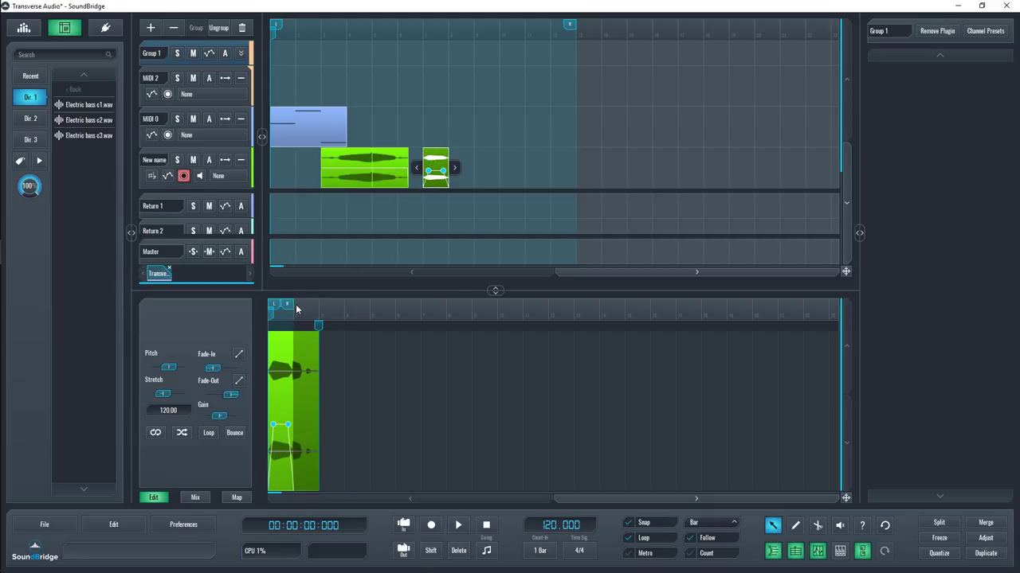
mouse_move(416, 167)
left_mouse_down()
mouse_move(430, 170)
mouse_move(414, 172)
left_mouse_up()
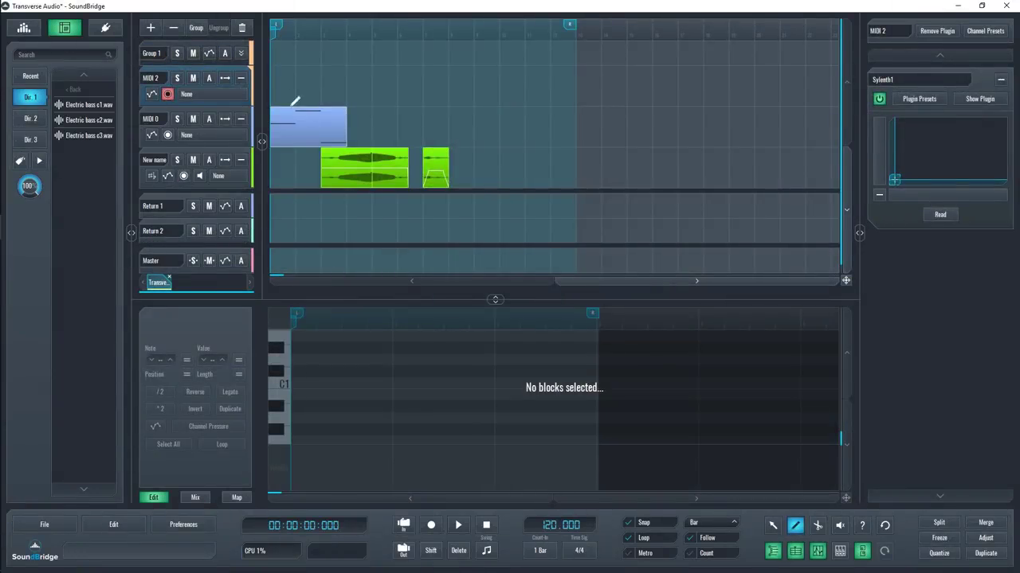
Draw and lengthen a new MIDI block on MIDI 2, then open it for note editing
left_click(281, 75)
left_click_drag(341, 83, 358, 80)
key("v")
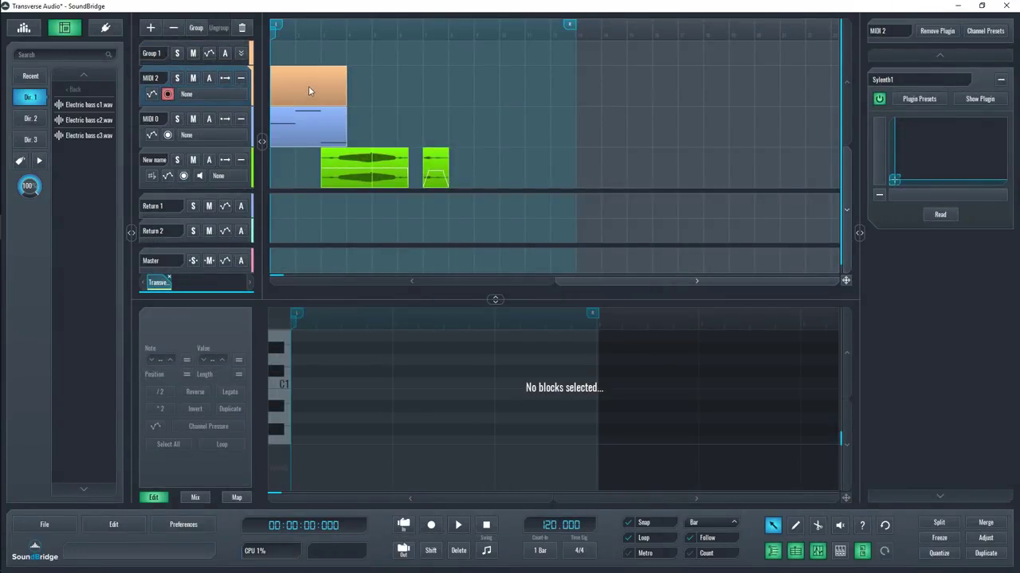
left_click(309, 86)
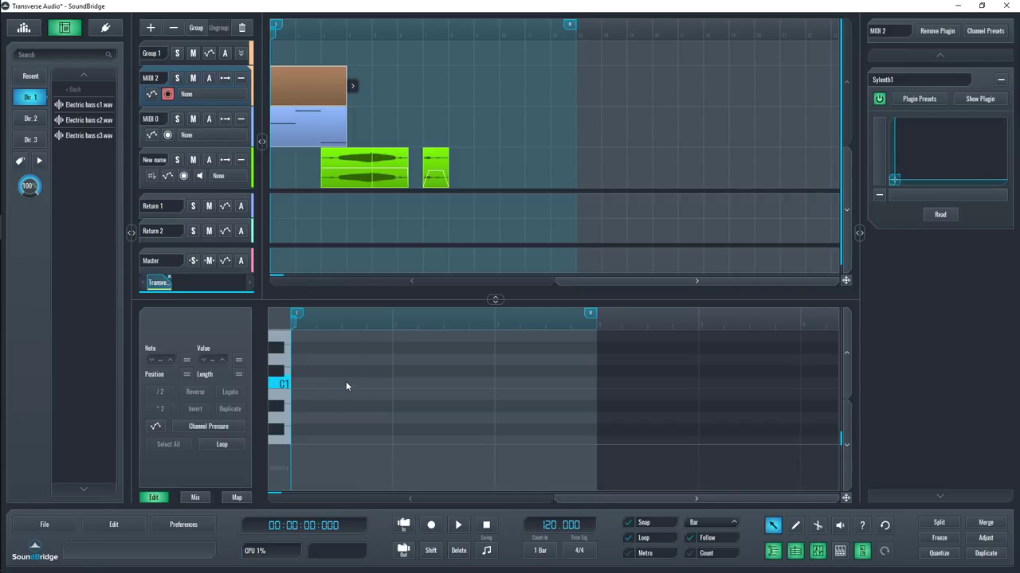
Draw several notes around C1 across bars 1–3, removing the one-bar note below C1
key("p")
left_click(303, 384)
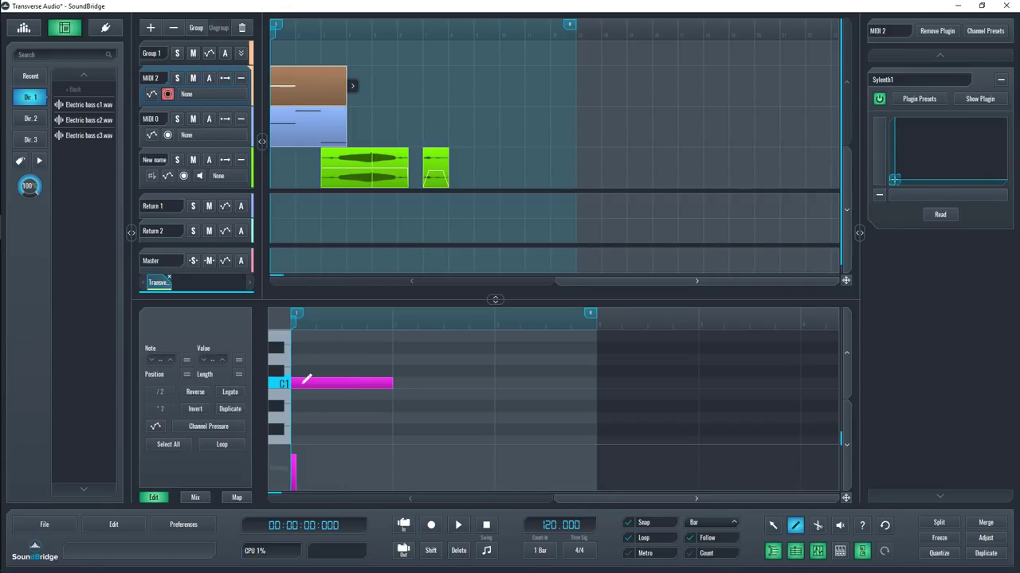
left_click(432, 363)
left_click(499, 395)
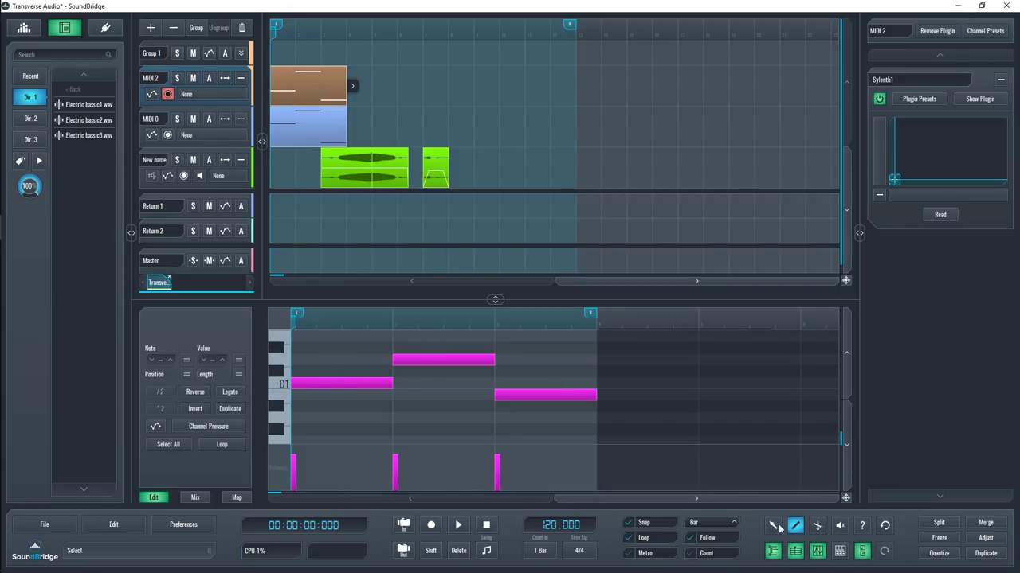
left_click_drag(495, 414, 555, 415)
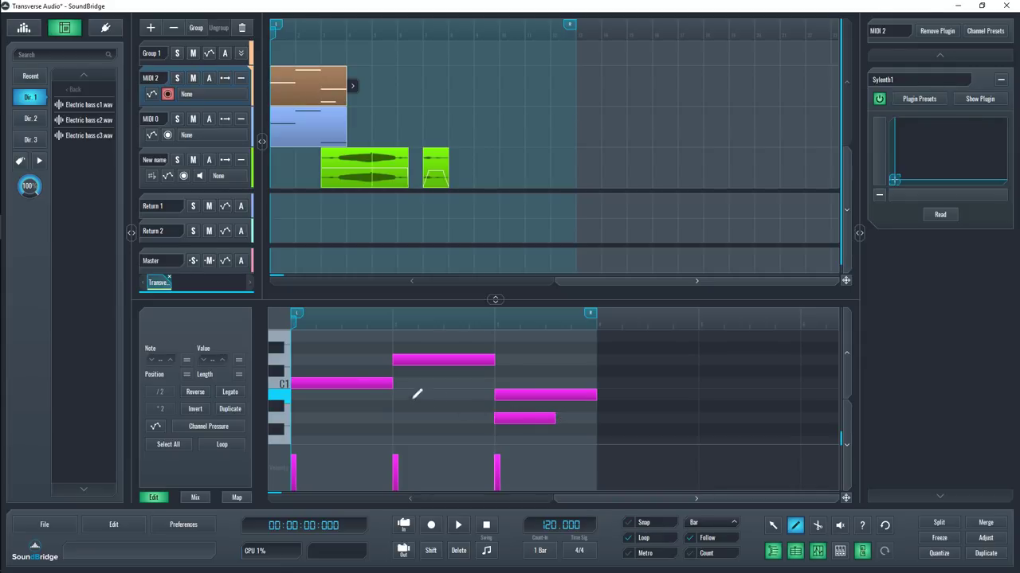
left_click_drag(394, 393, 435, 393)
left_click(529, 394)
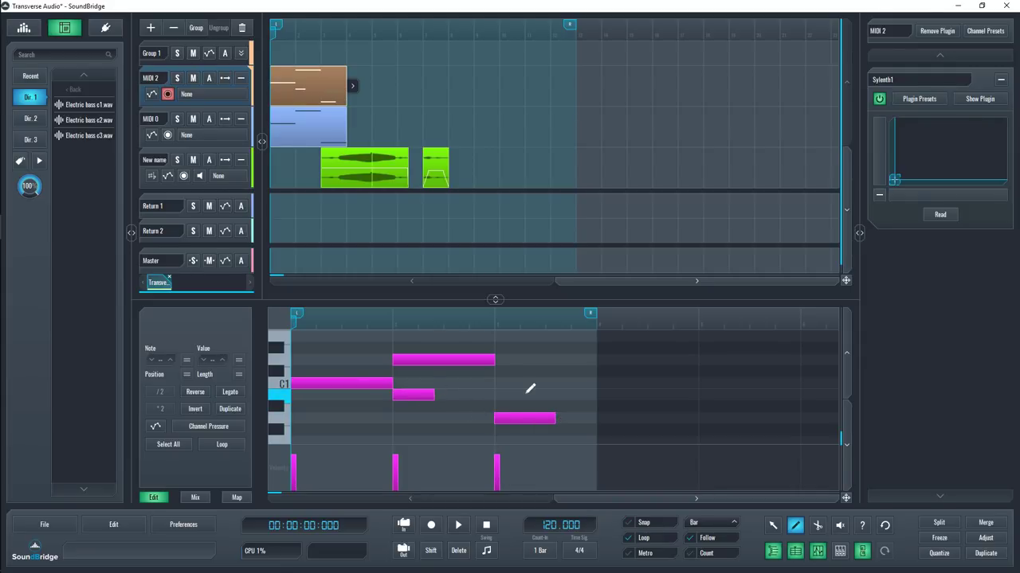
Delete the C1 and upper notes and lower the two remaining notes' velocities
key("1")
left_click_drag(343, 336, 417, 390)
key("Delete")
key("2")
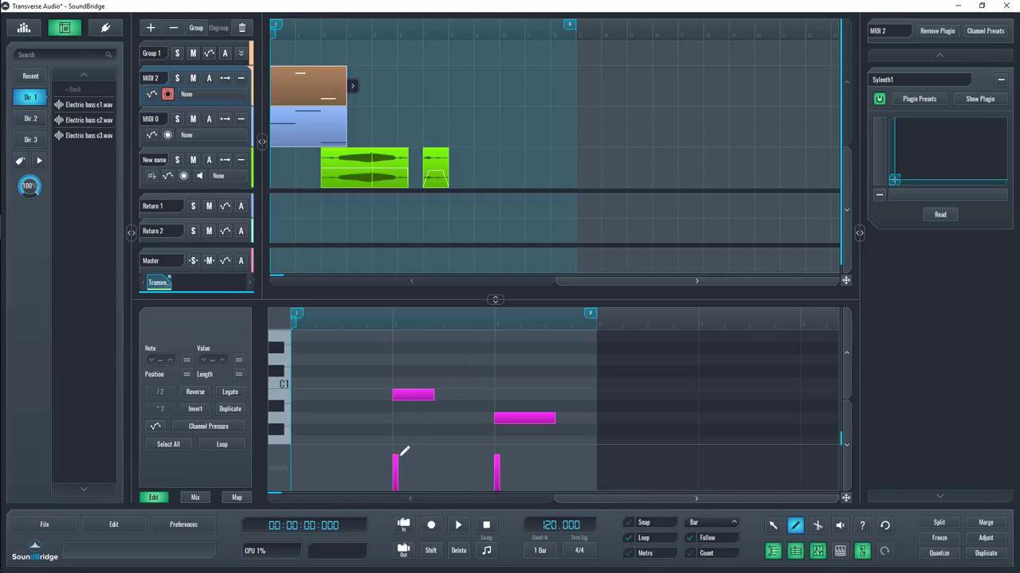
left_click_drag(398, 459, 395, 478)
left_click_drag(495, 455, 496, 470)
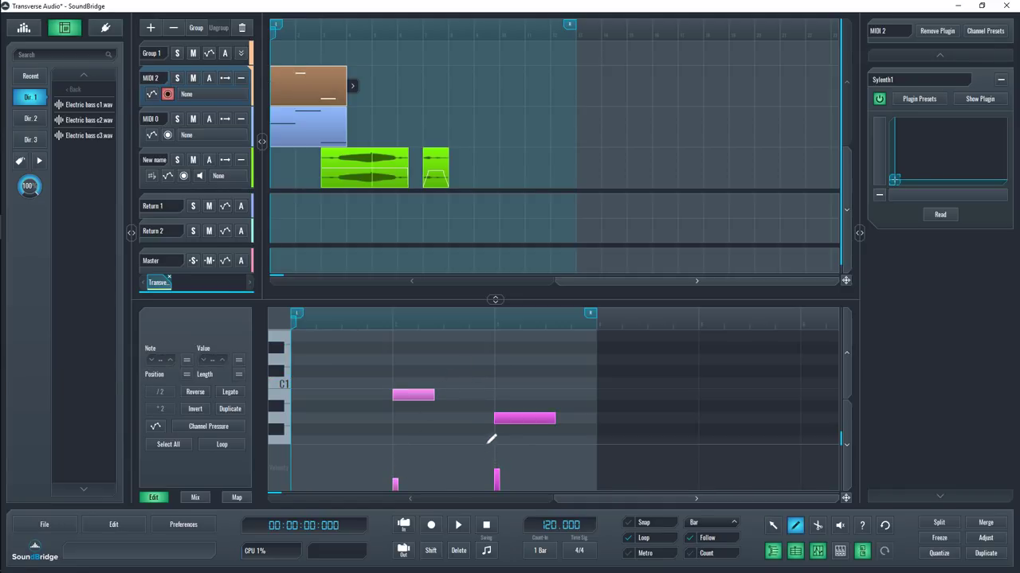
Move both remaining notes to C1, stack them together, then delete them
key("1")
left_click_drag(385, 353, 566, 444)
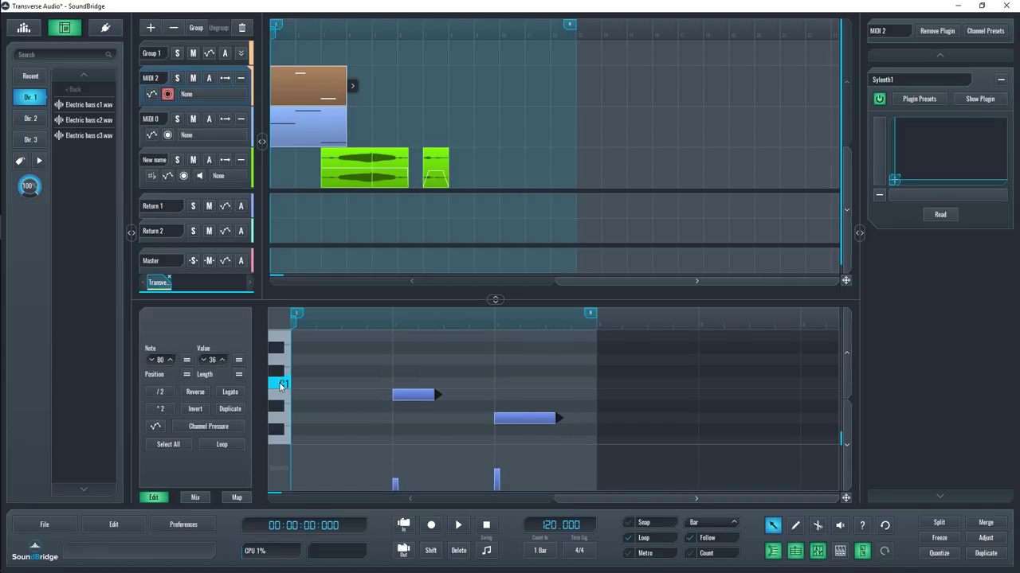
left_click_drag(411, 395, 412, 381)
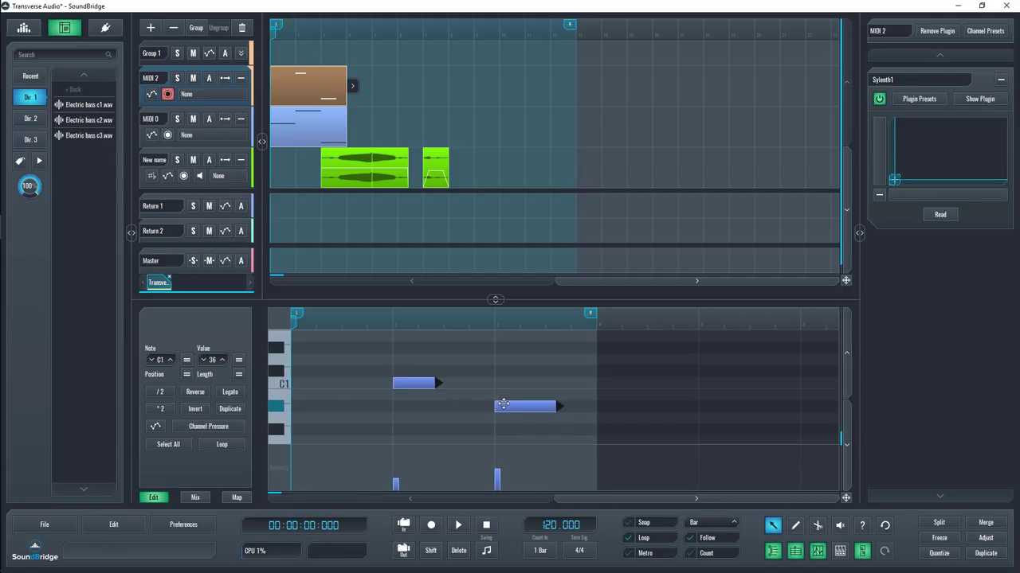
left_click(185, 360)
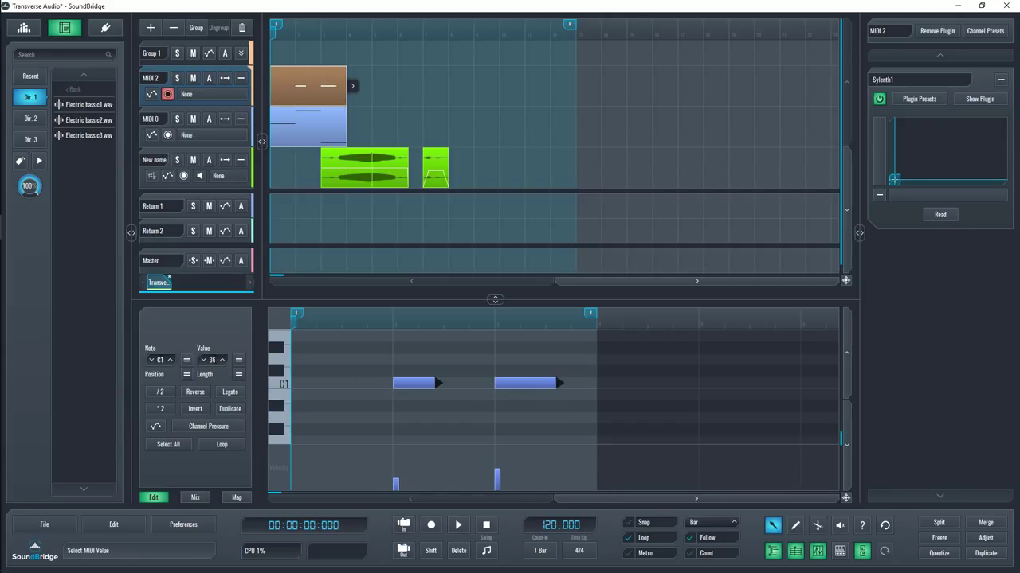
left_click(185, 375)
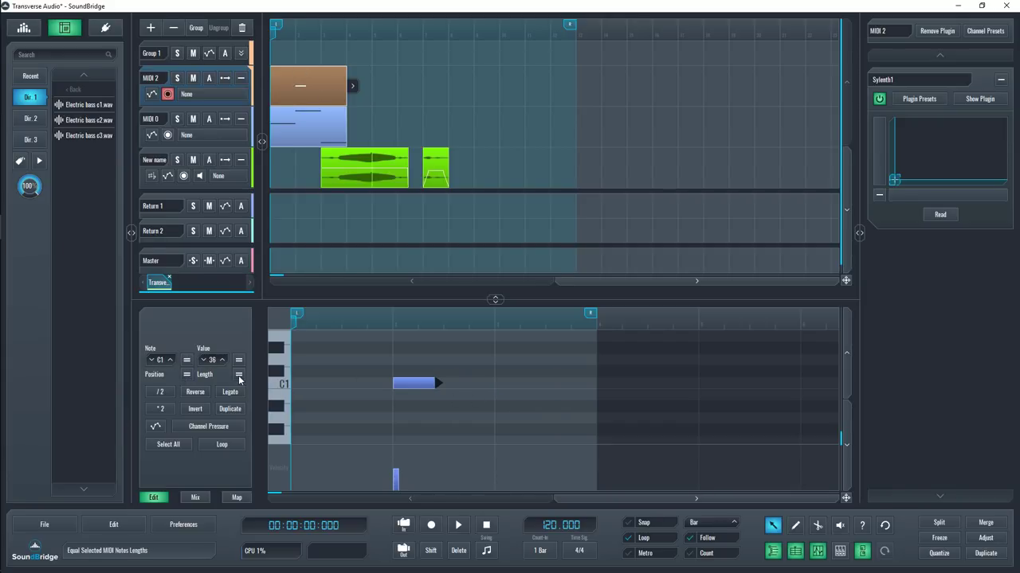
key("Delete")
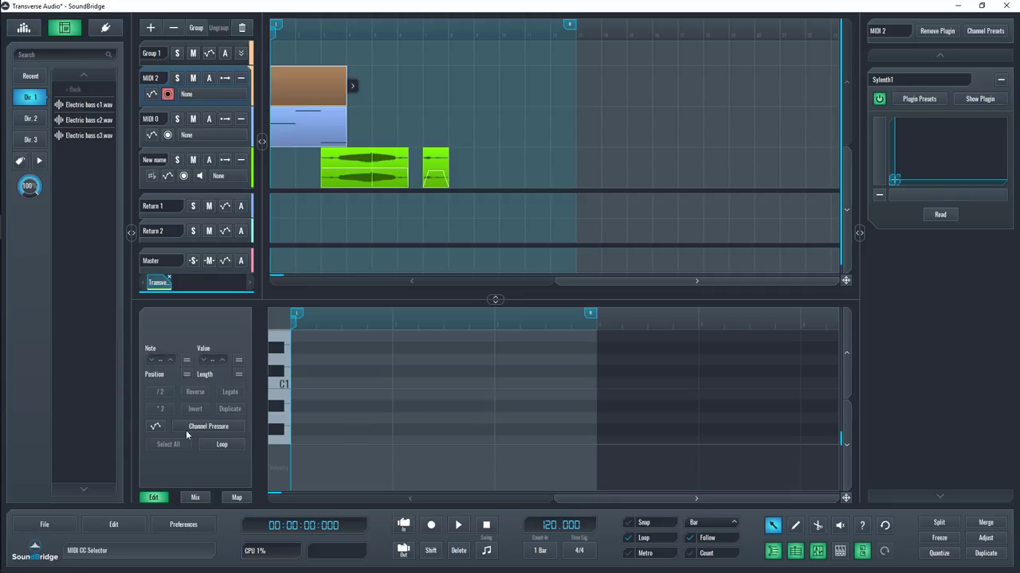
Draw a four-point Channel Pressure curve on MIDI 2, dipping near bar 2 and rising by bar 3
left_click(155, 426)
key("2")
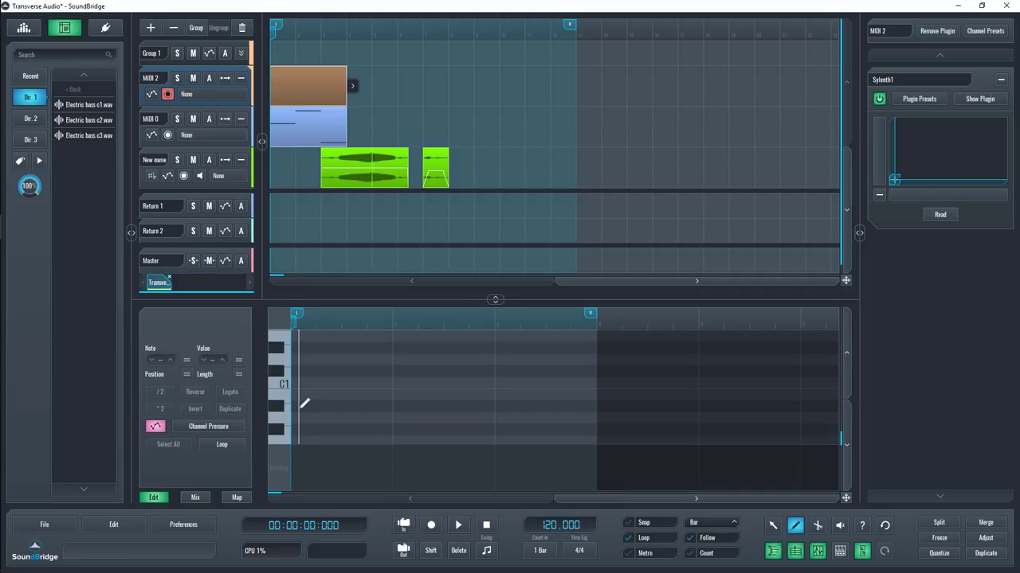
left_click_drag(298, 400, 344, 366)
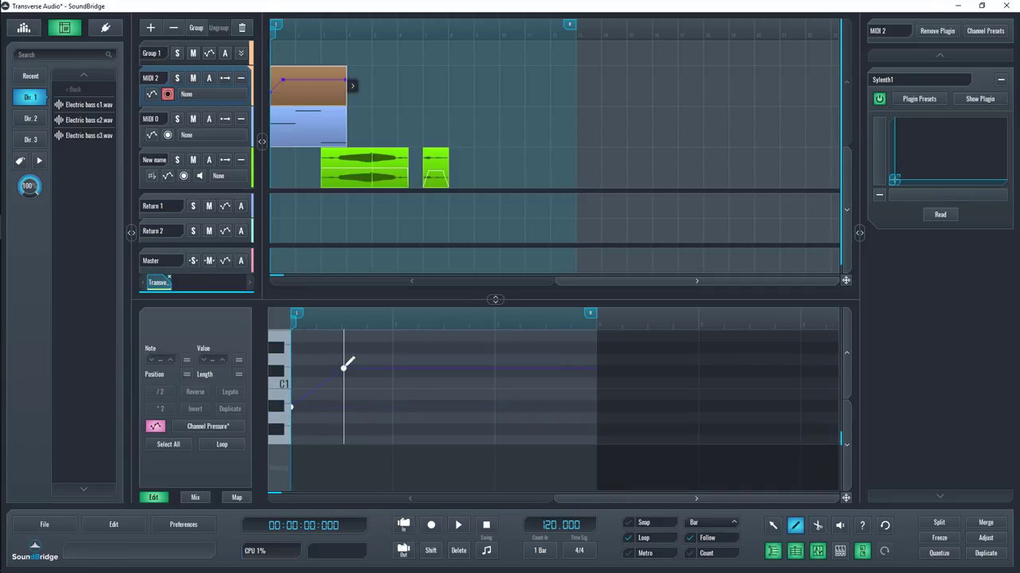
left_click(389, 404)
left_click(517, 364)
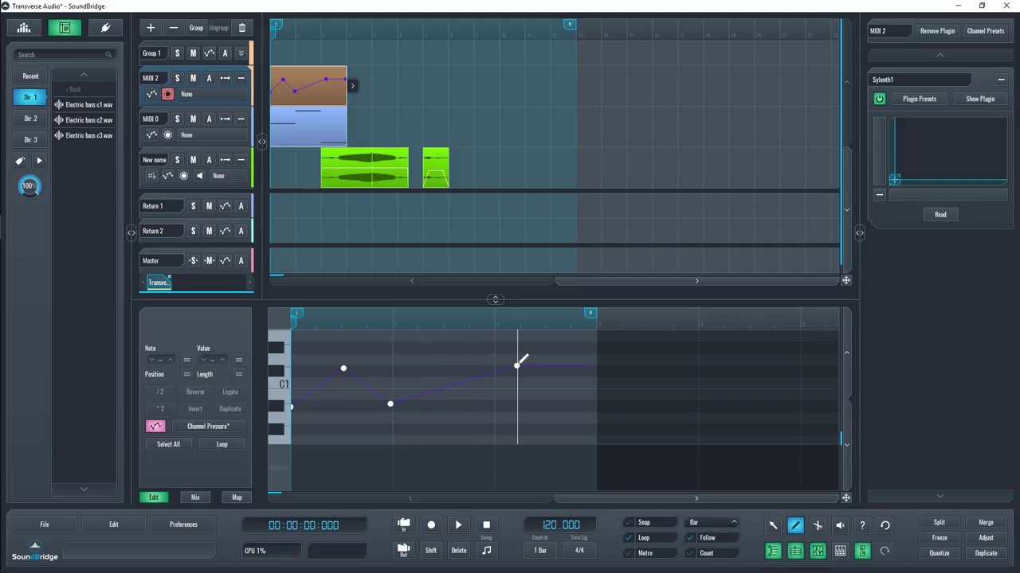
left_click(229, 428)
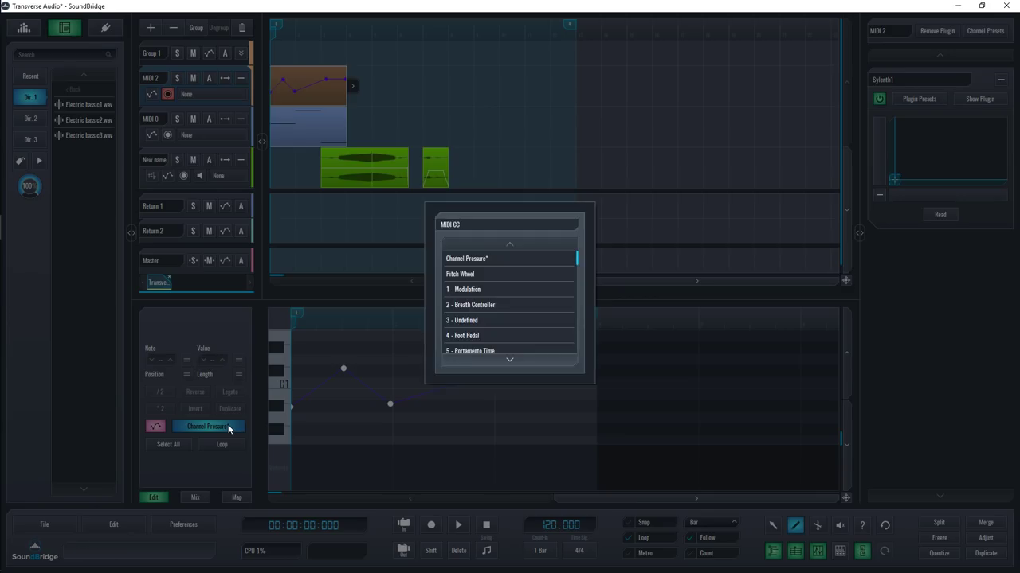
left_click(487, 257)
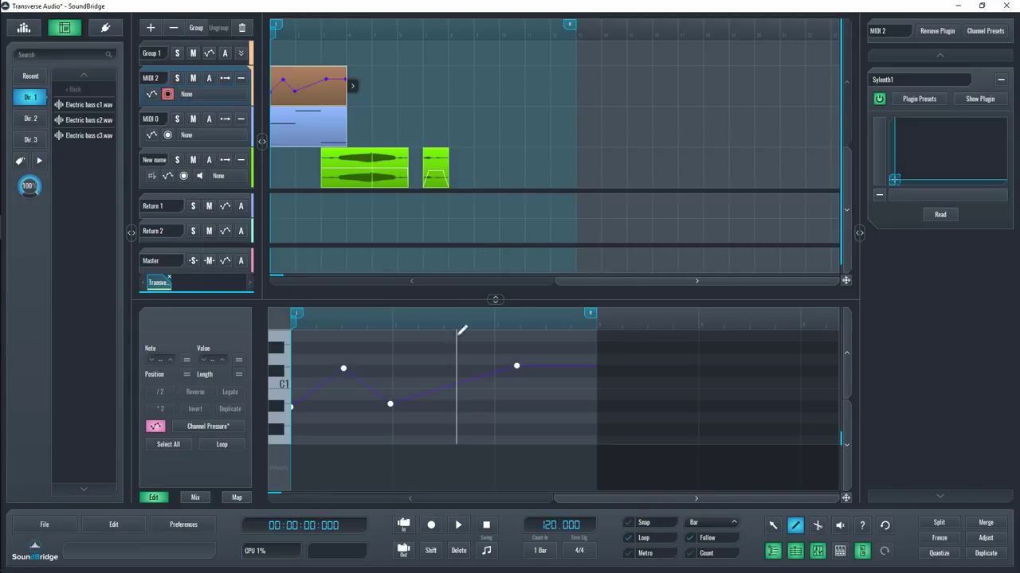
key("1")
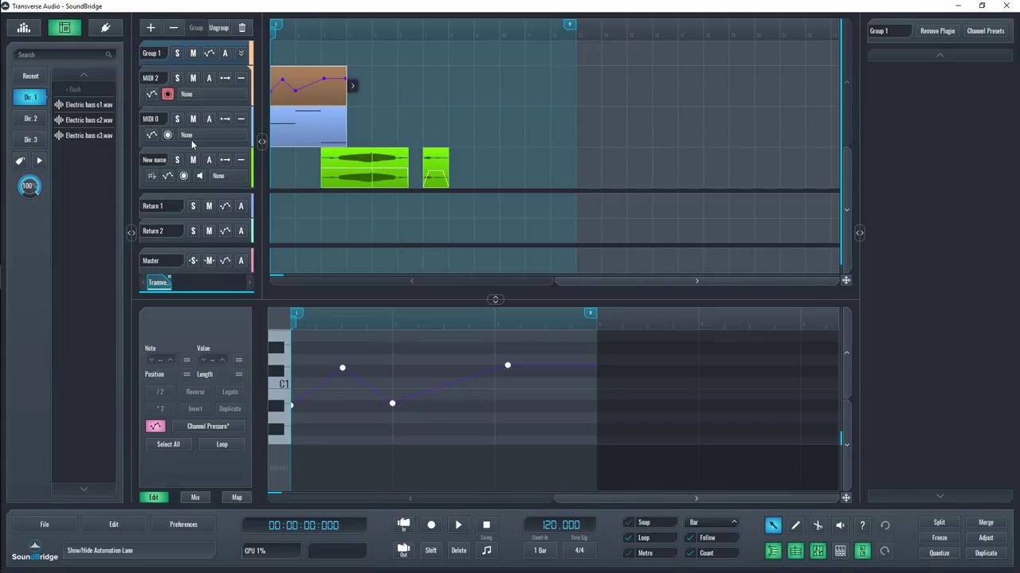
left_click(24, 28)
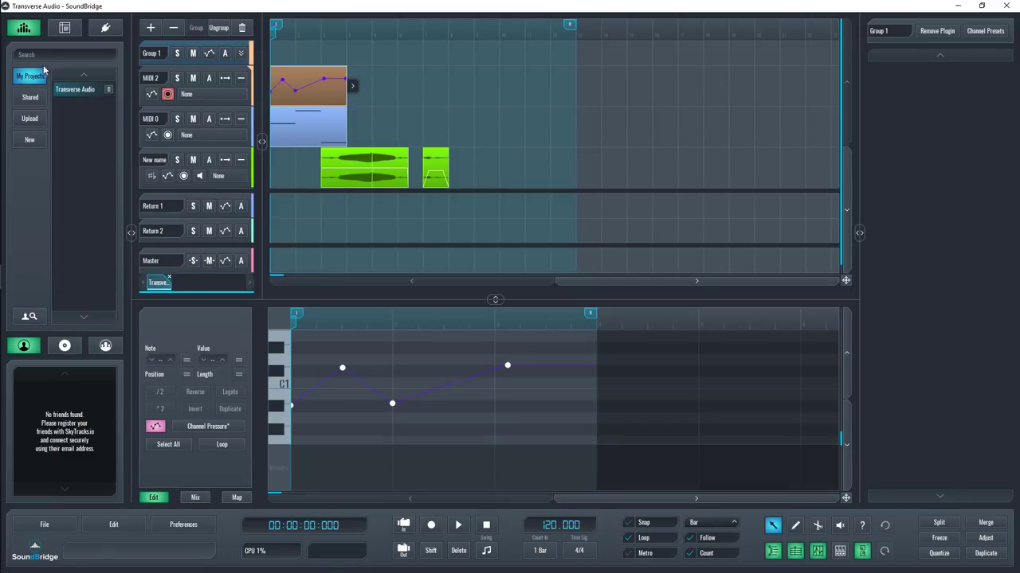
left_click(31, 99)
left_click(31, 75)
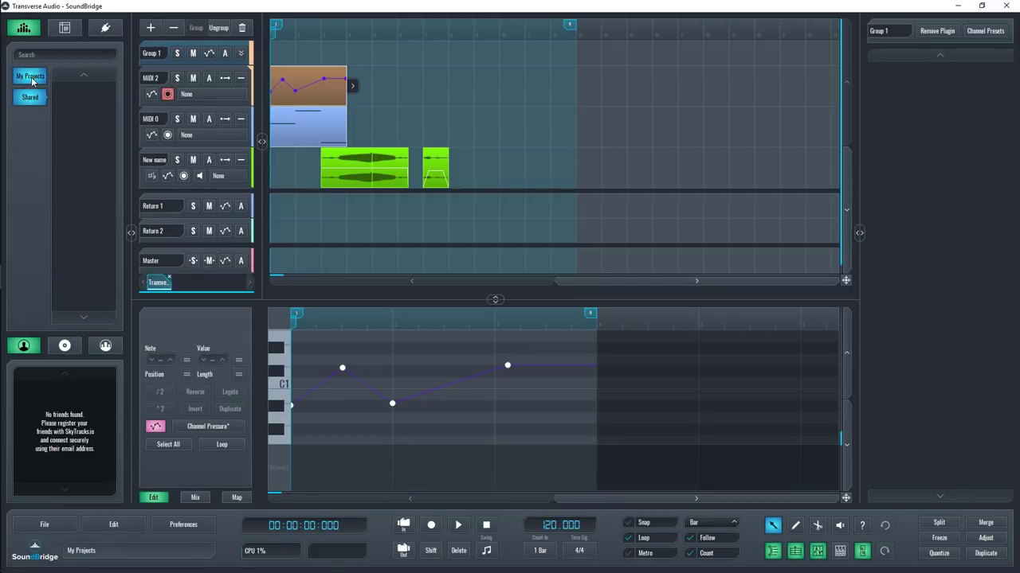
left_click(375, 166)
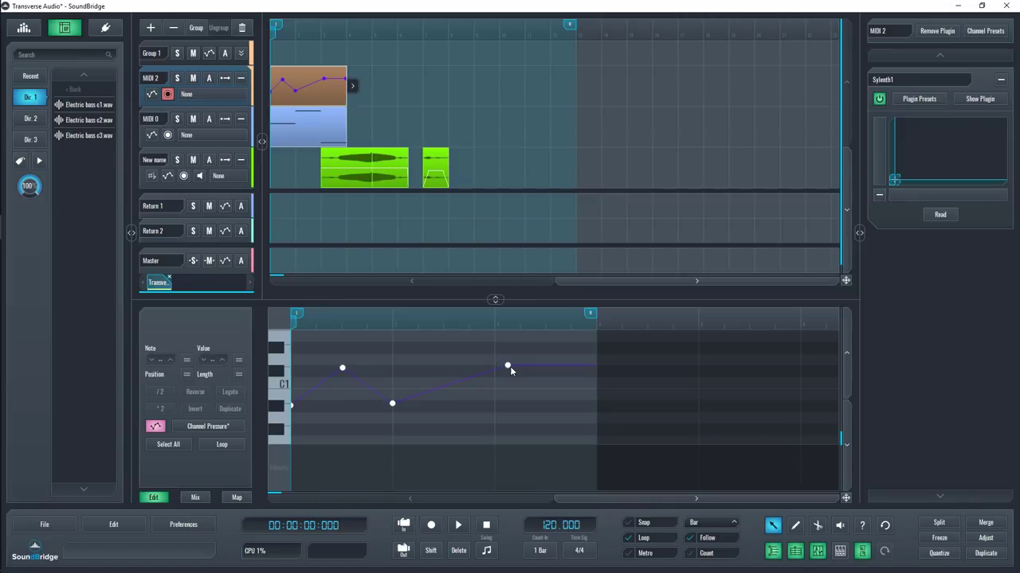
Browse the Tutorials list down to Freeze Tool: SkyTracks.io under Transport Bar
left_click(863, 528)
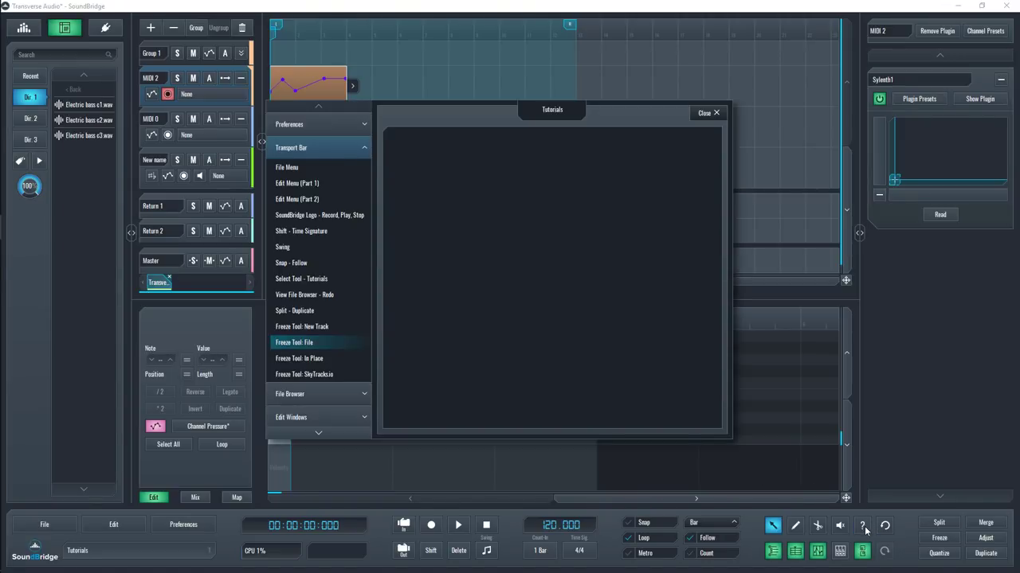
left_click(318, 200)
left_click(315, 247)
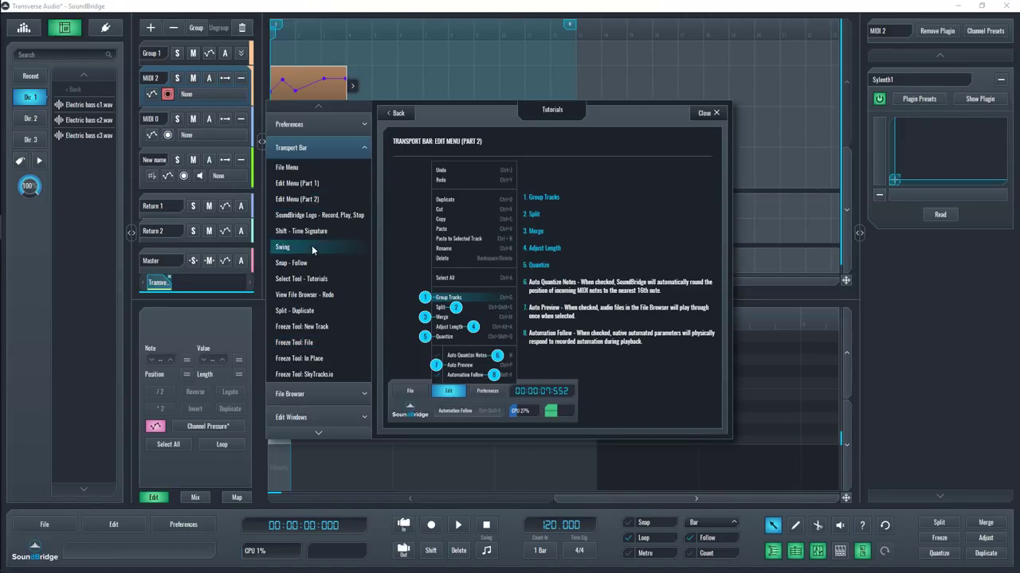
left_click(316, 294)
left_click(321, 342)
left_click(324, 374)
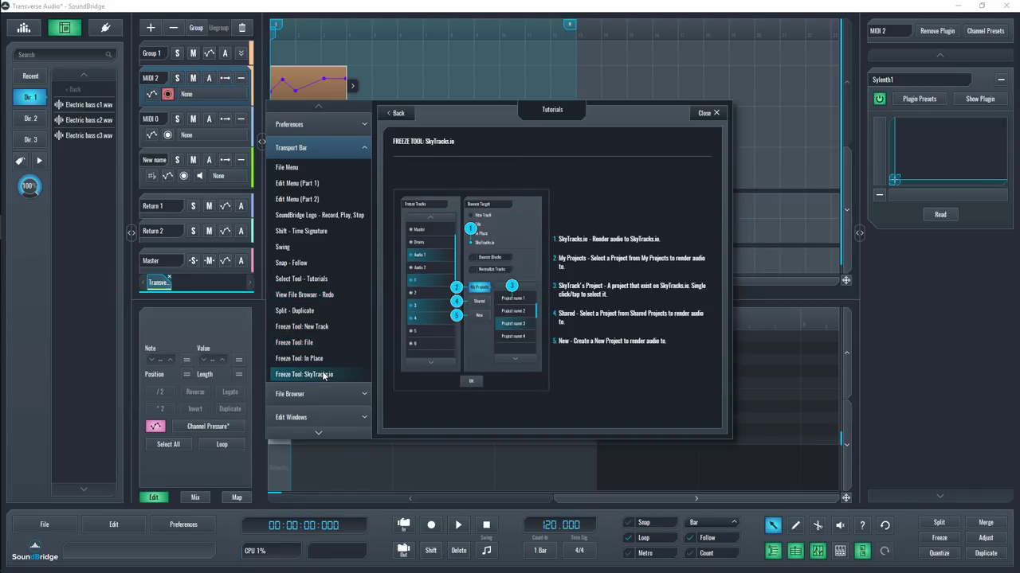